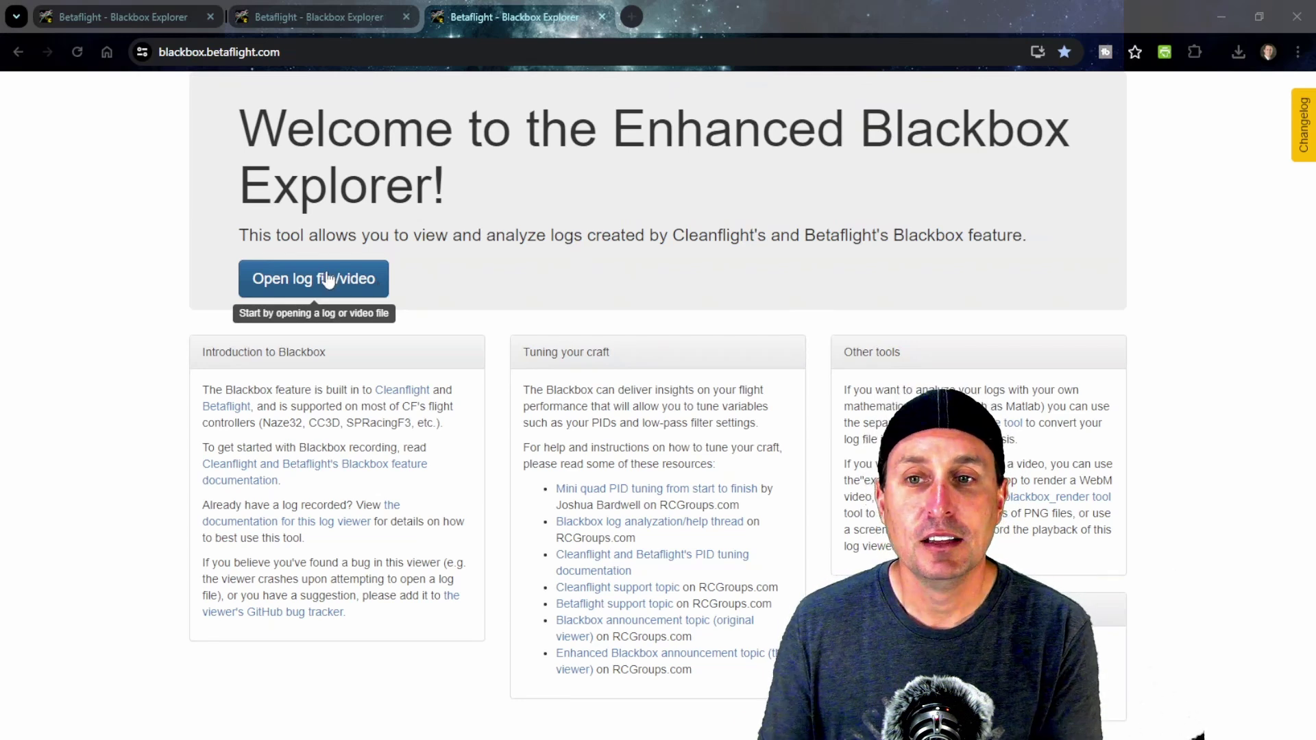
Load btfl_008.bbl from Downloads so its Gyro + PID roll, pitch and yaw graphs appear.
click(277, 285)
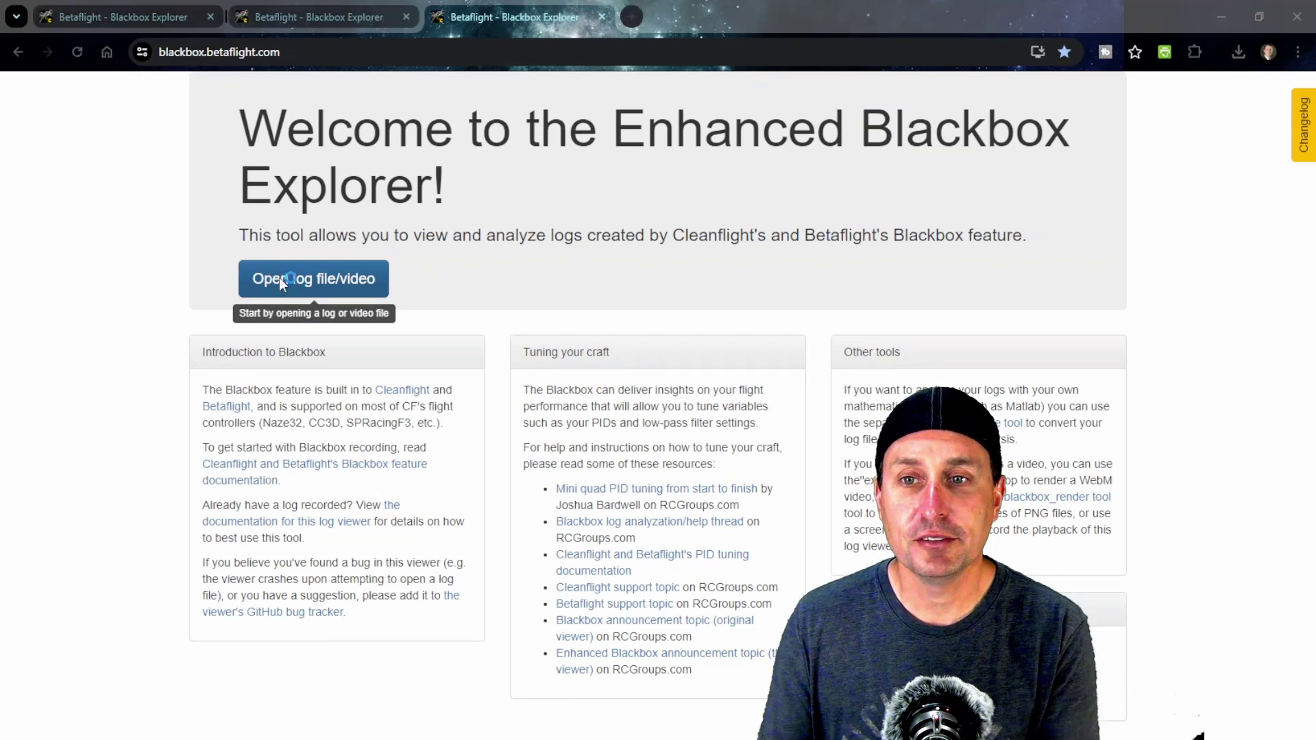
click(276, 284)
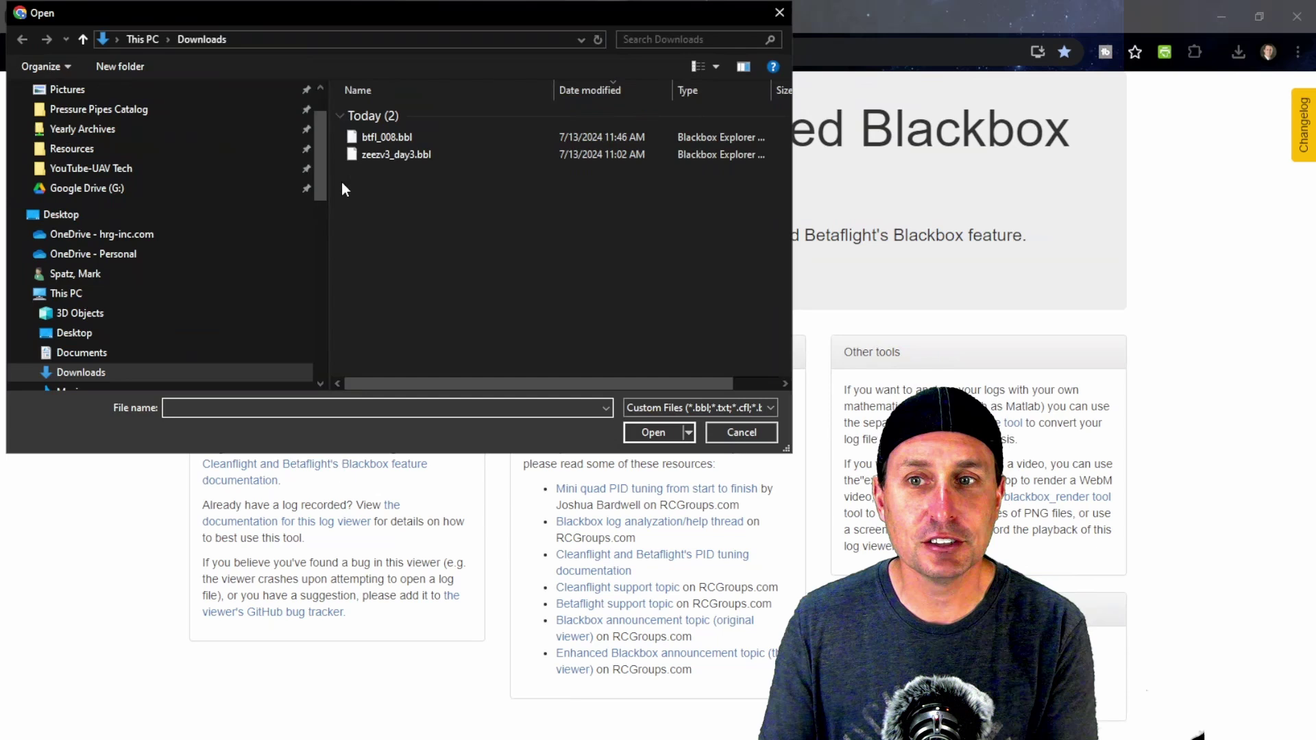
drag(548, 12, 763, 225)
drag(485, 226, 742, 251)
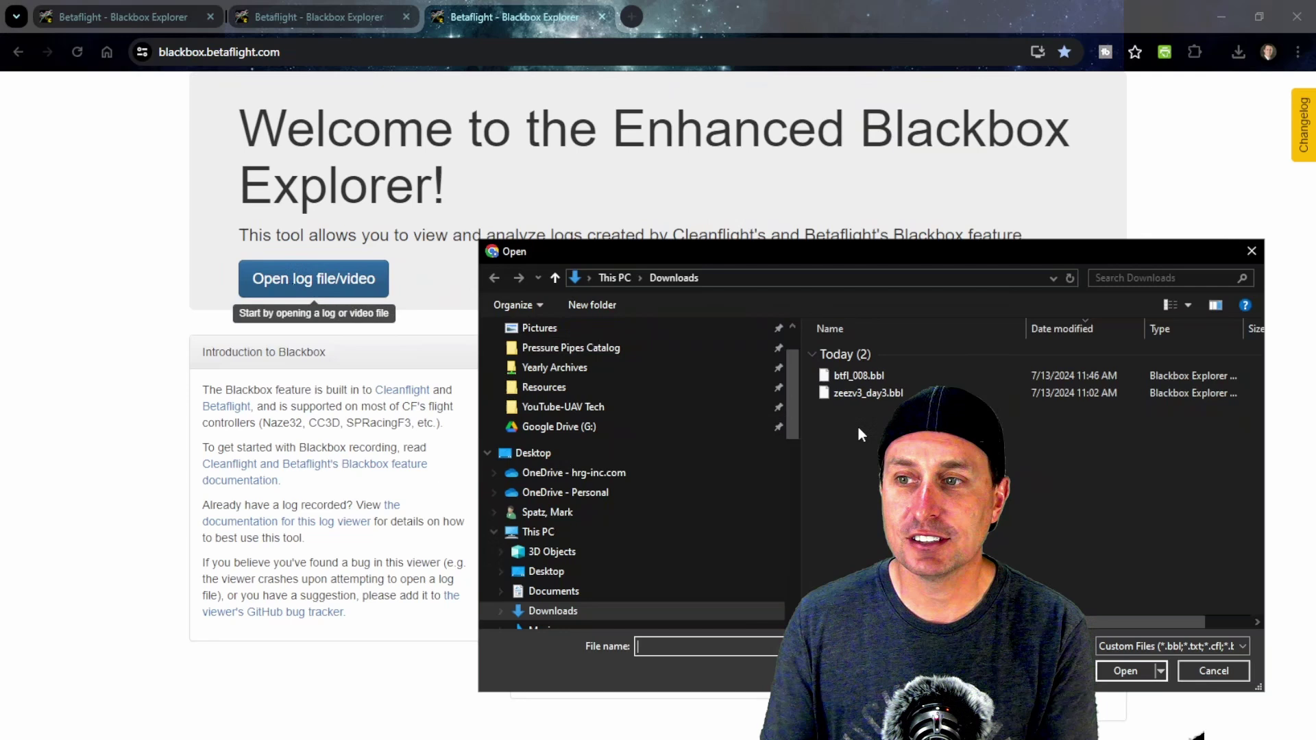
double_click(853, 376)
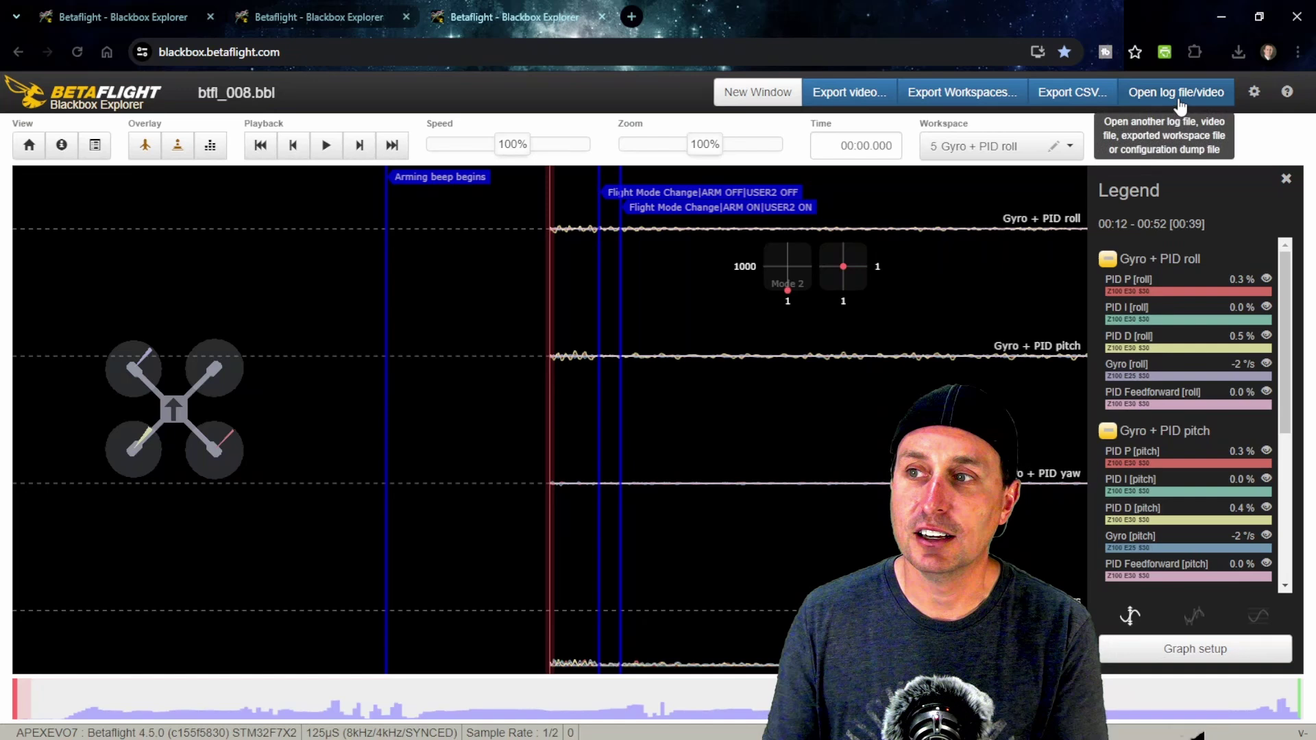
Browse to RC Documents > BBE Trace Template and compare the UAVtech BF and iNAV workspace files.
click(1178, 102)
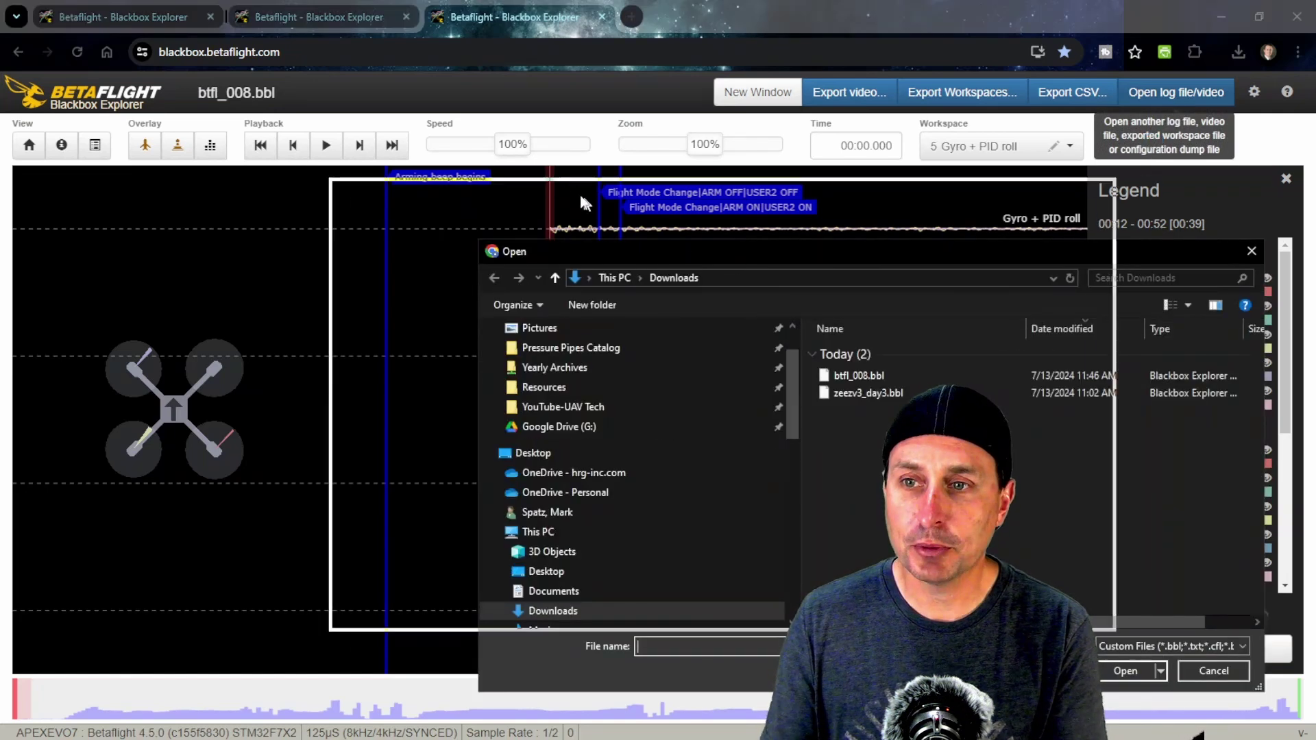
drag(616, 299, 594, 385)
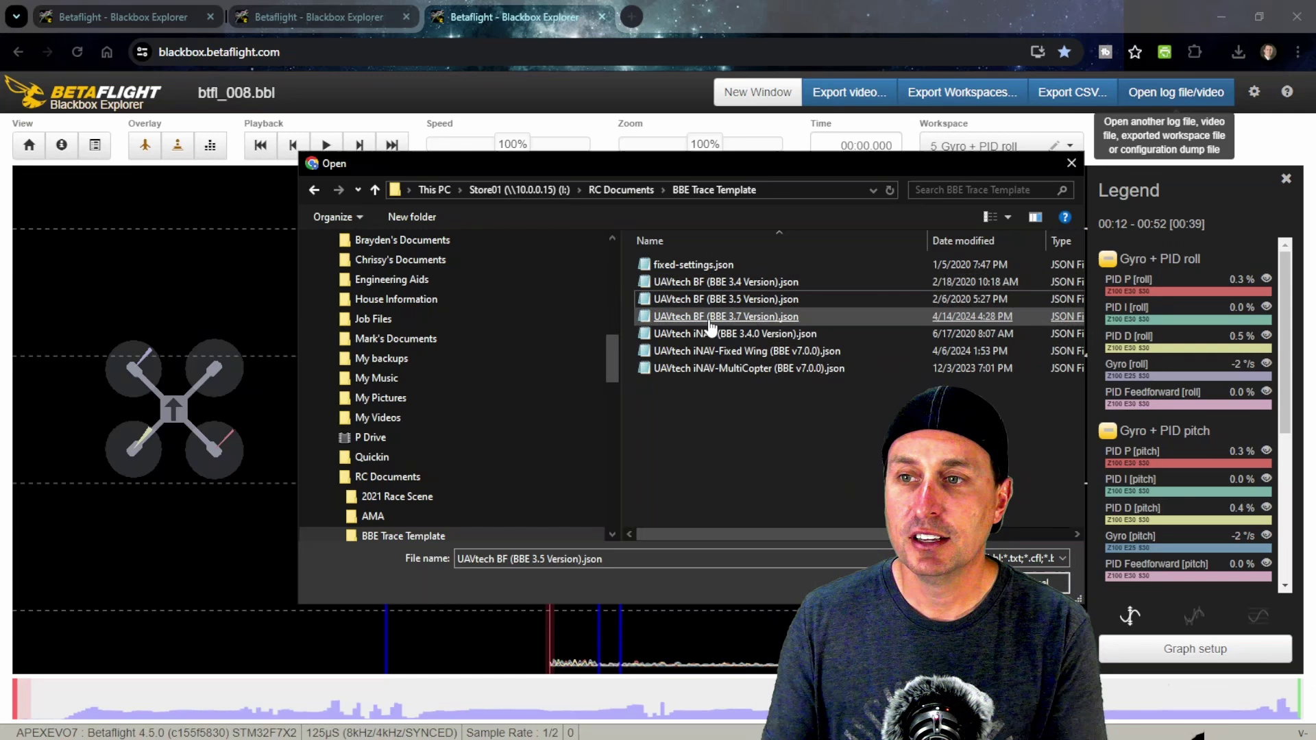
click(709, 286)
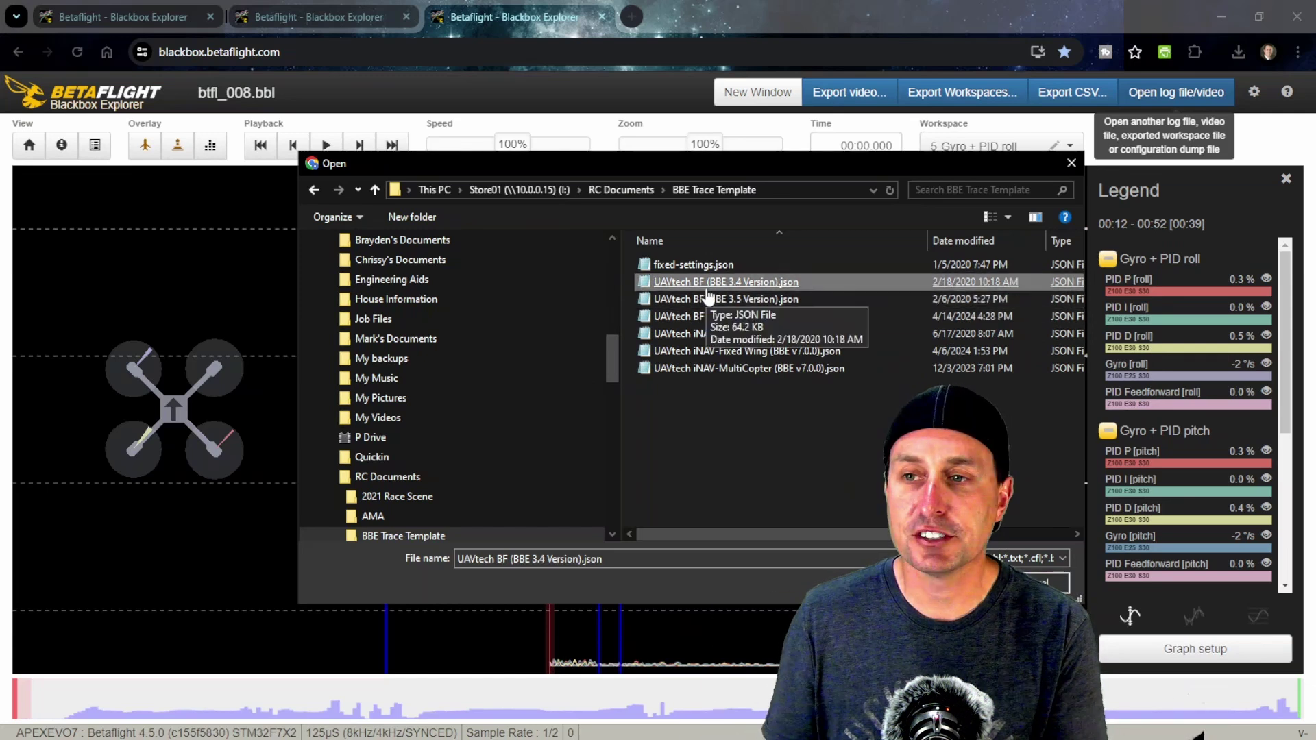
click(772, 355)
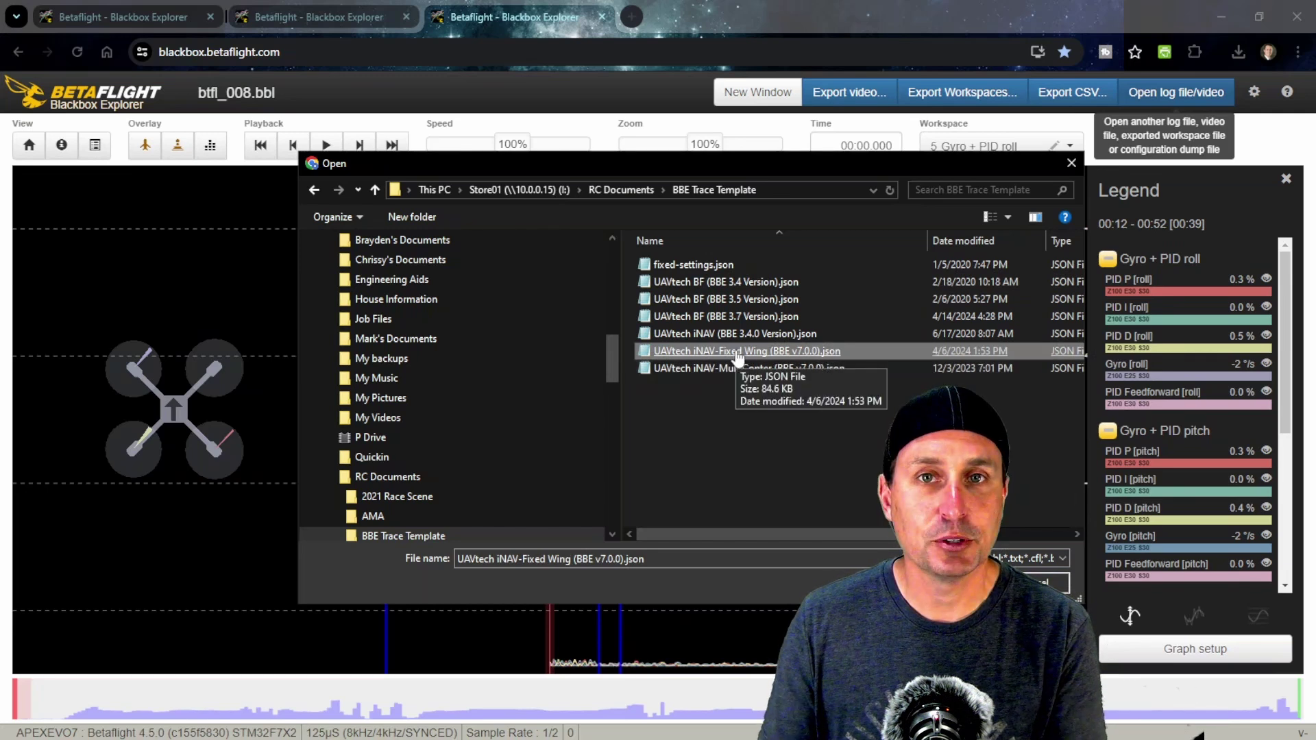
click(741, 370)
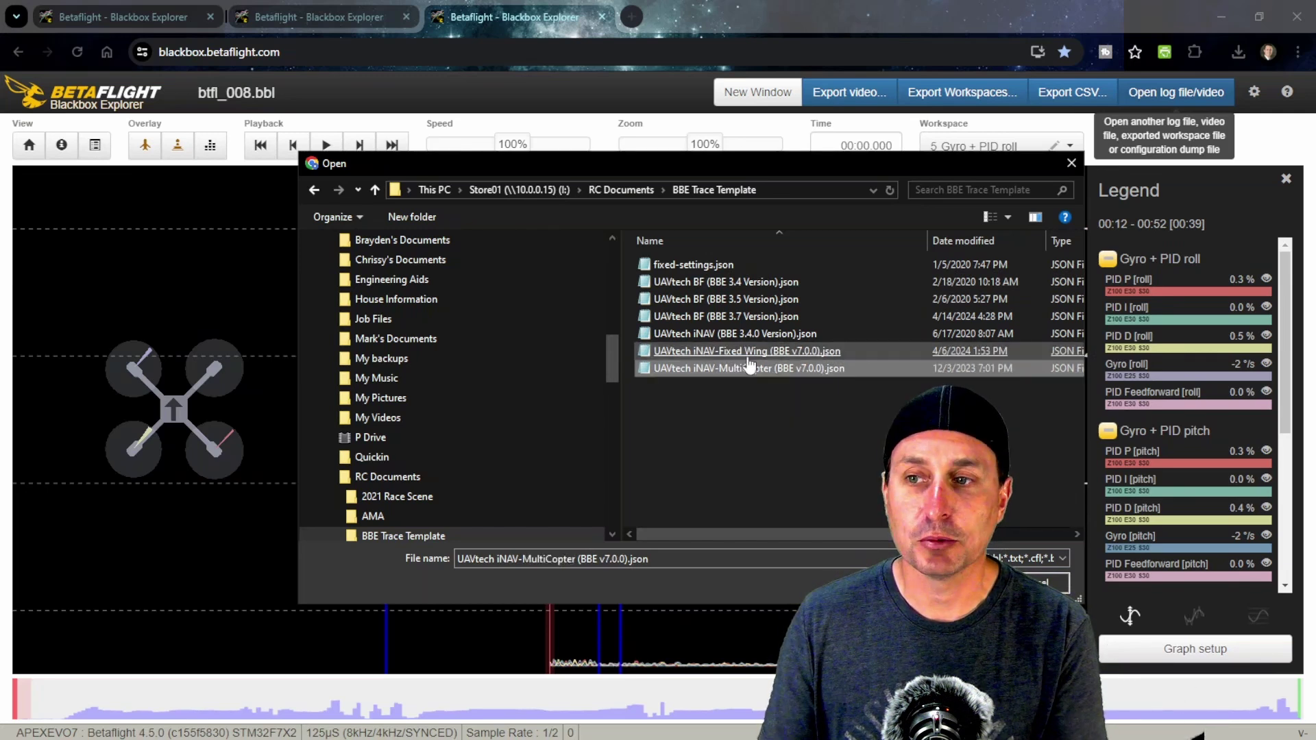
click(748, 355)
click(747, 370)
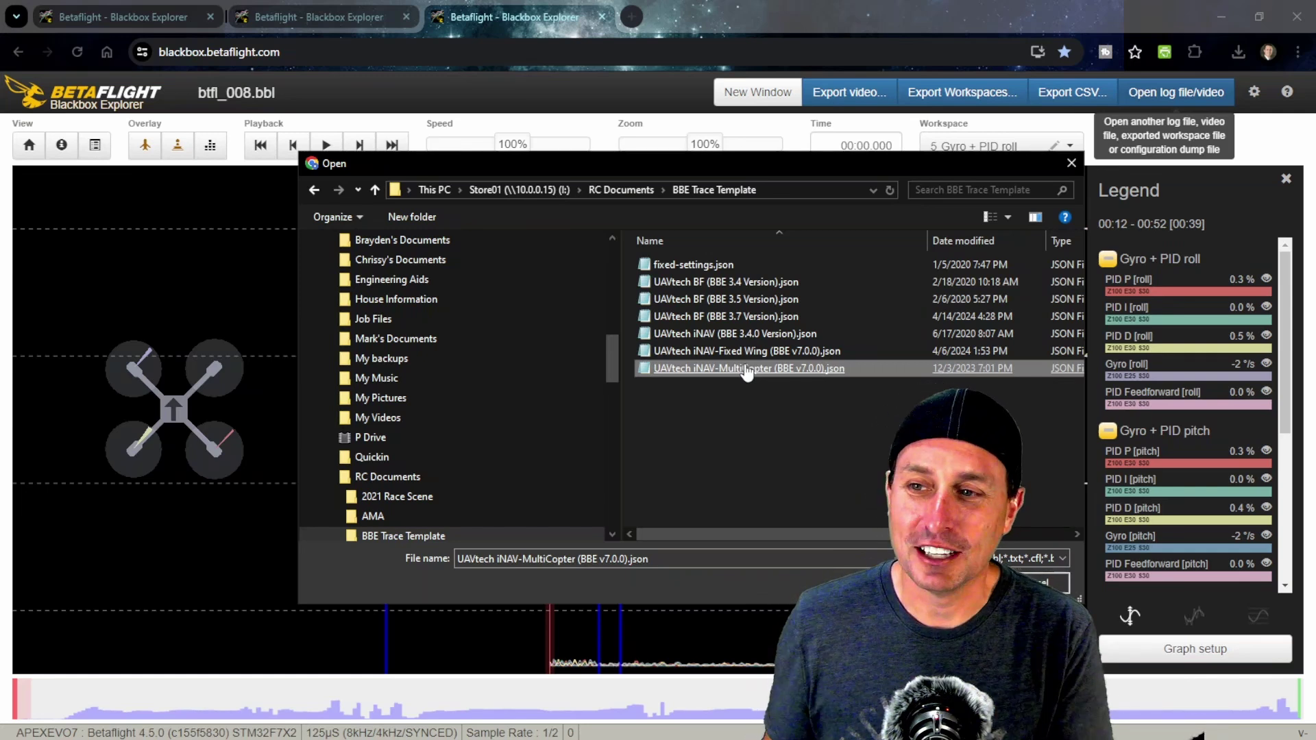
Compare the BF BBE 3.5 and 3.7 files, then load UAVtech BF (BBE 3.7 Version).json.
click(731, 335)
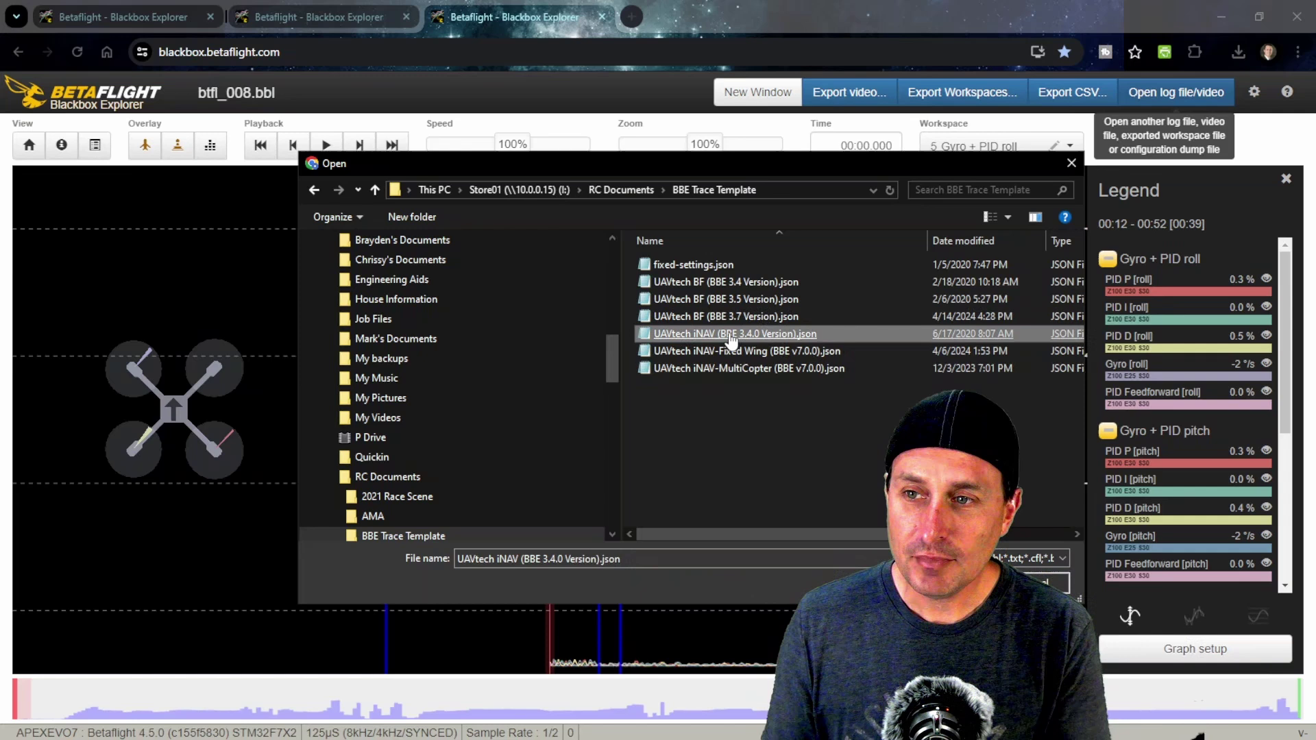
click(728, 318)
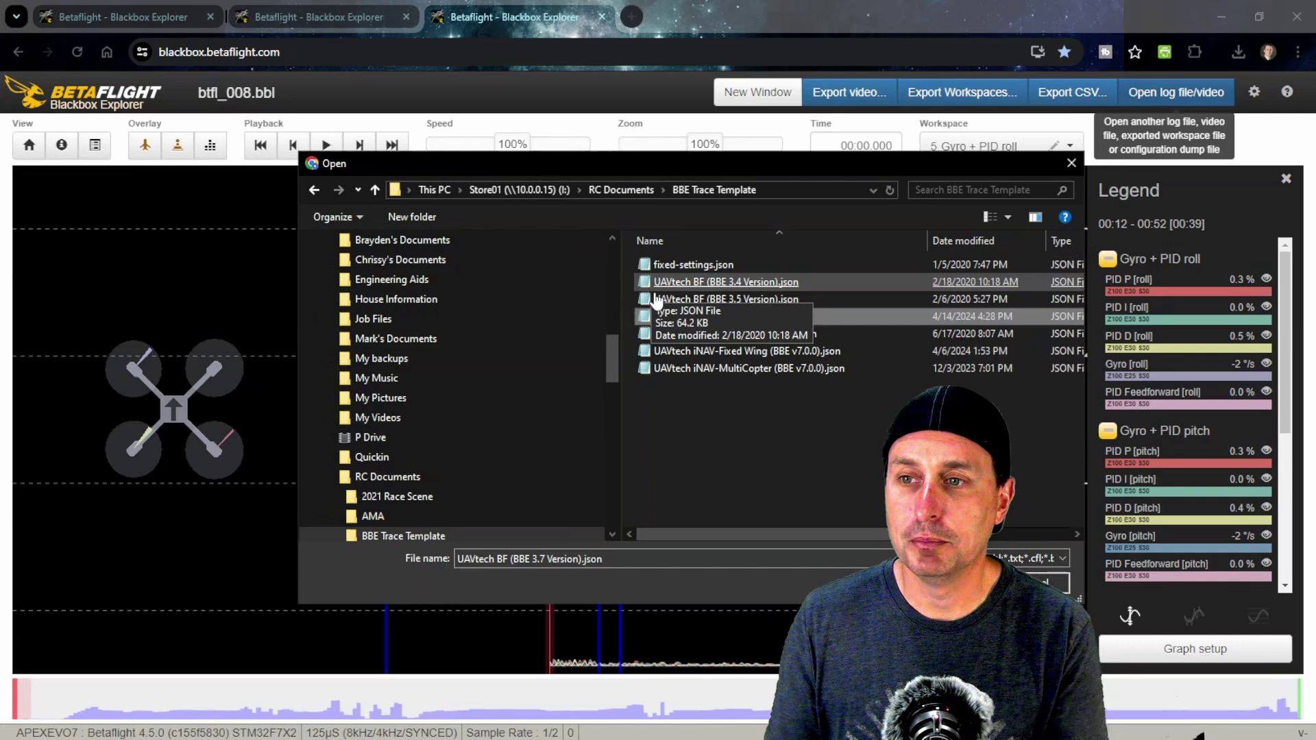
click(685, 299)
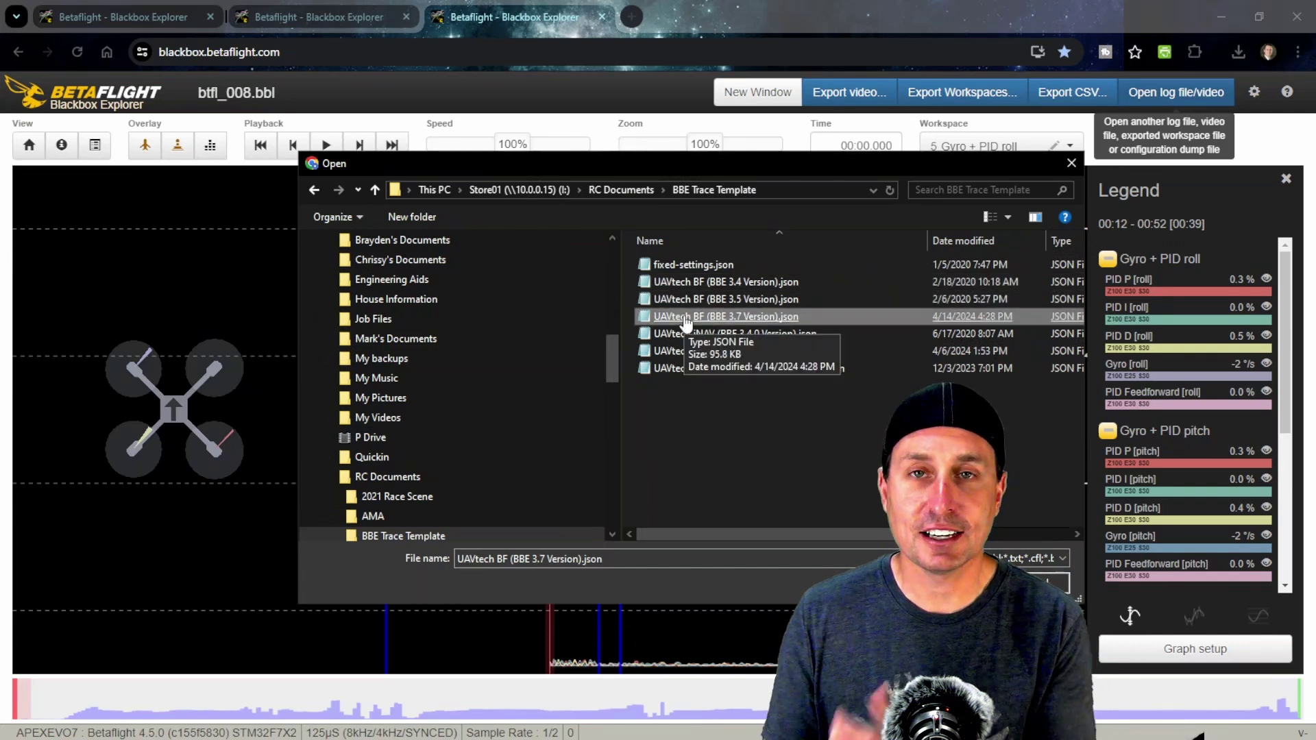
click(718, 319)
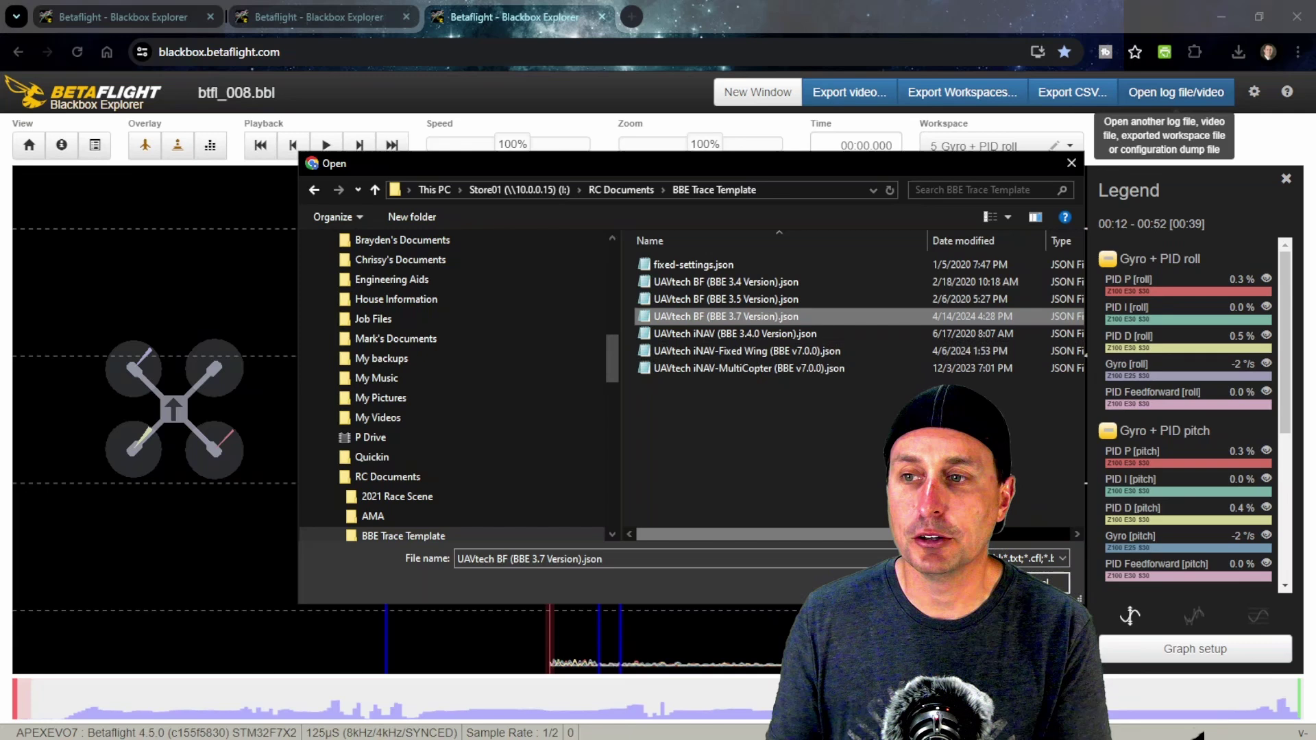
double_click(738, 318)
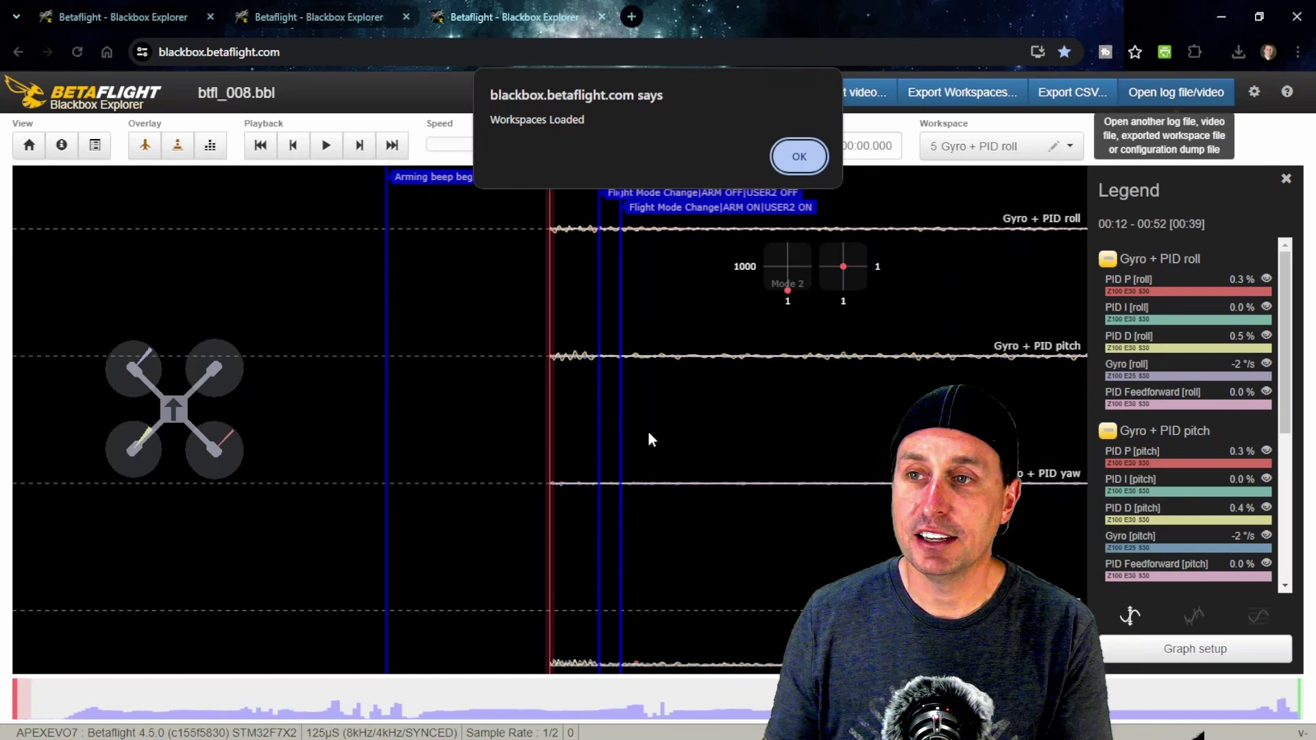
Dismiss the Workspaces Loaded alert on the 1 Overview workspace and list the available workspaces.
click(809, 158)
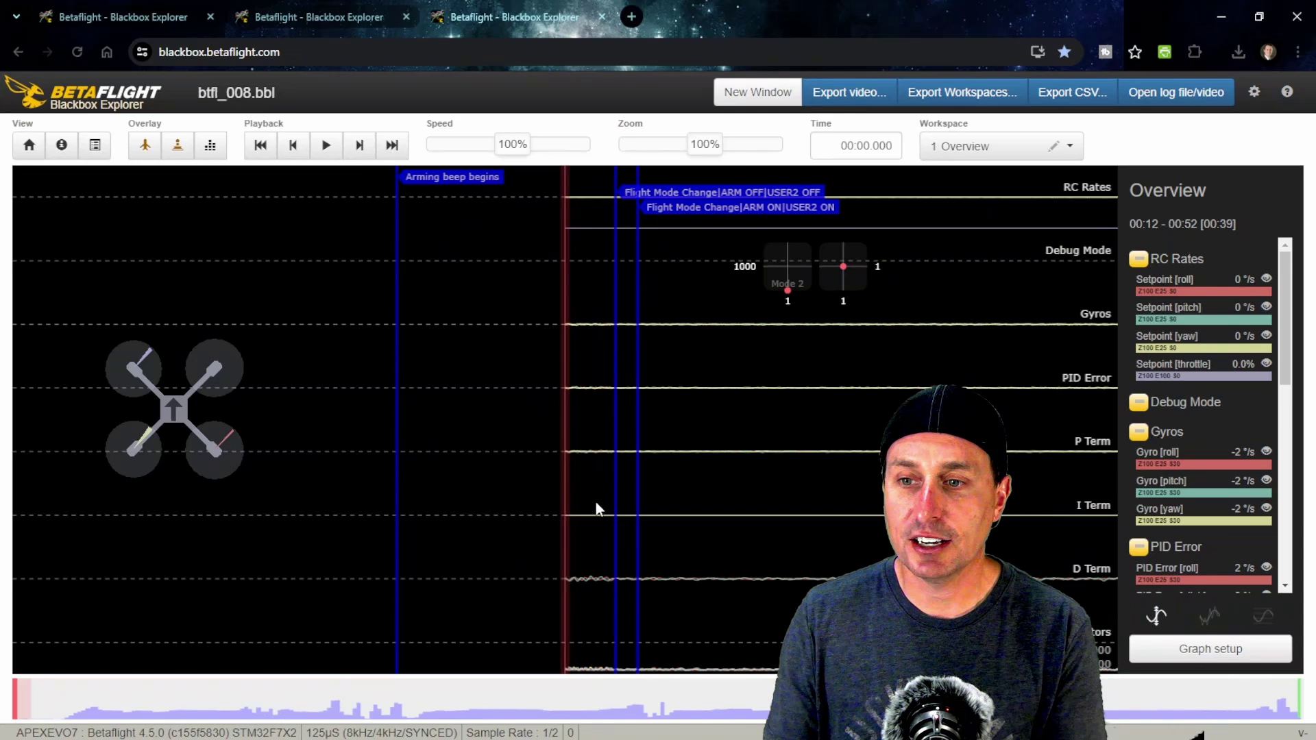
click(982, 147)
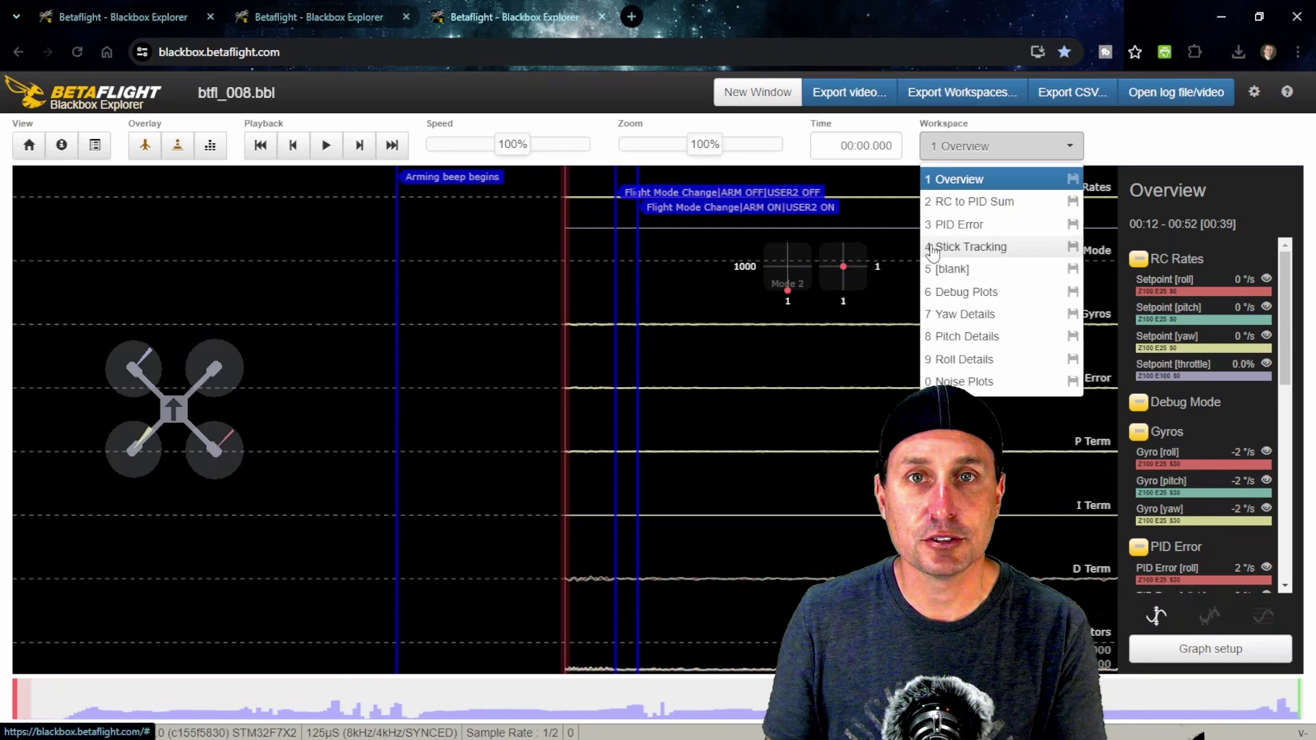
Switch to the 4 Stick Tracking workspace, then reopen the Workspace list.
click(971, 248)
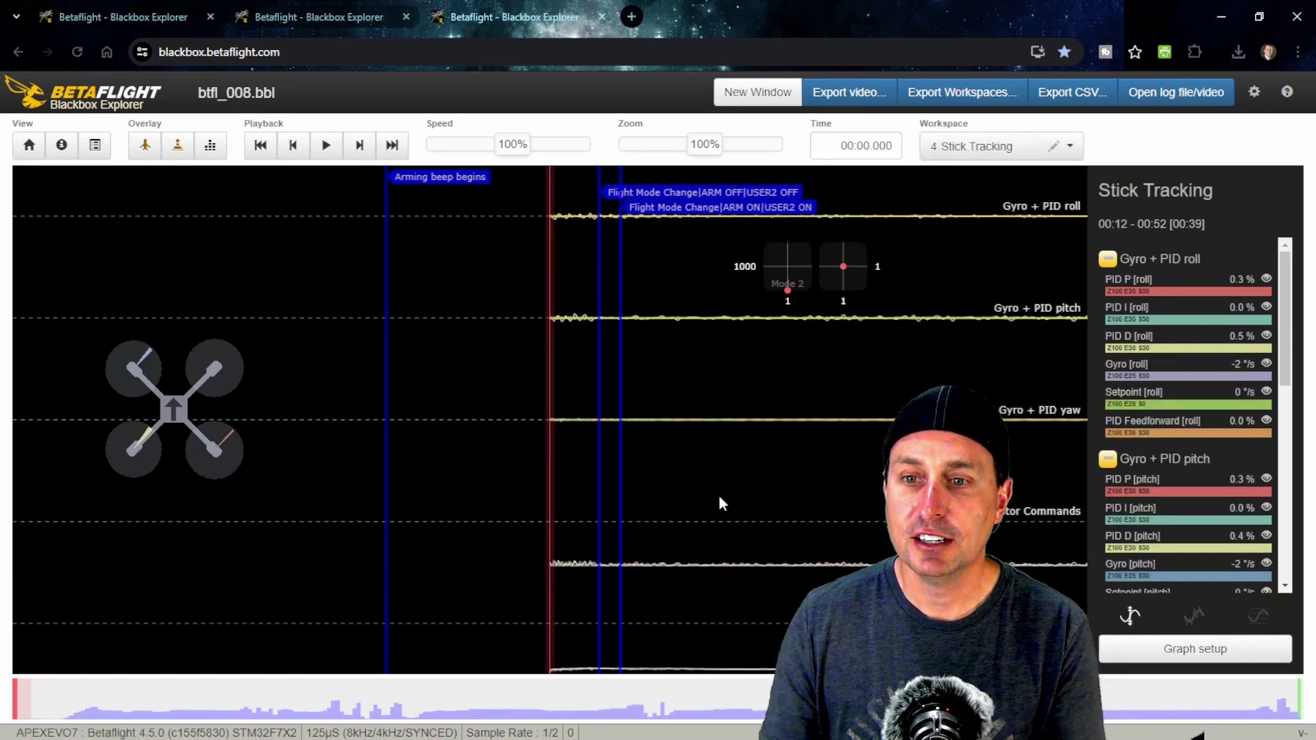
click(974, 147)
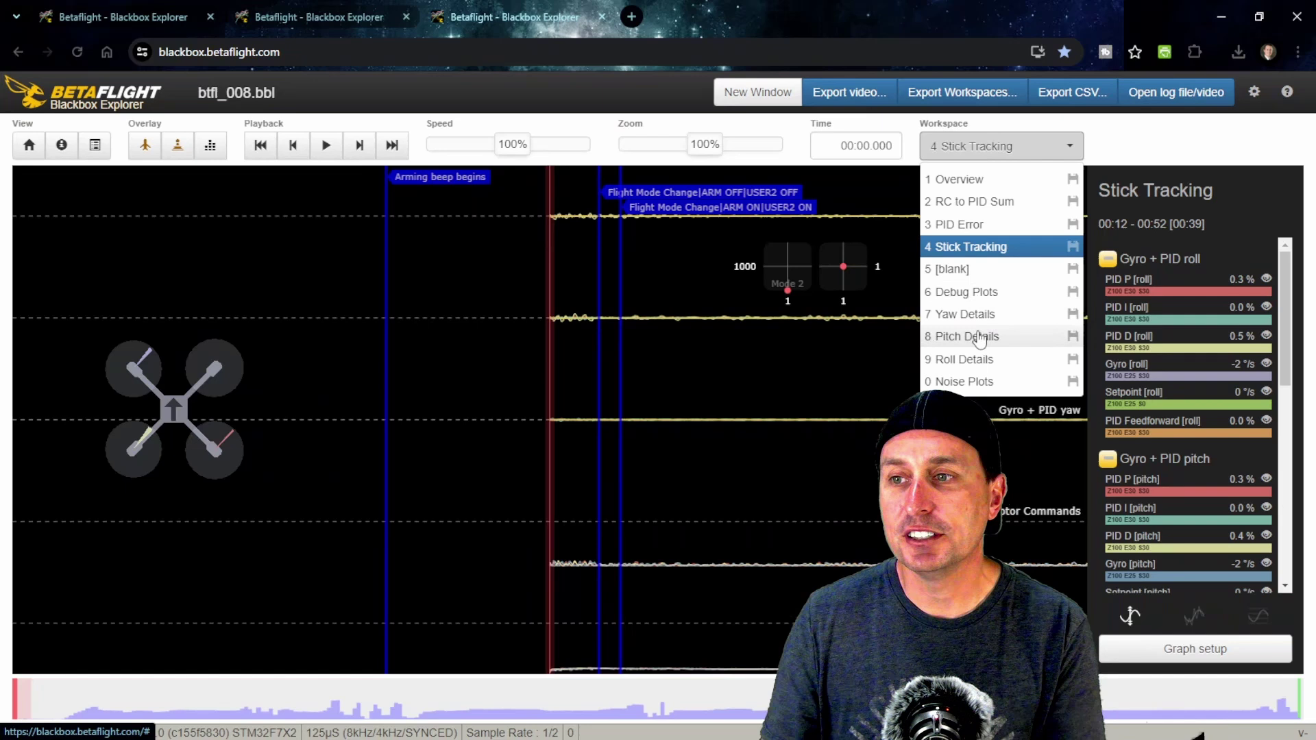
Switch to the 0 Noise Plots workspace and jump into the flight at about 00:16.989.
click(985, 388)
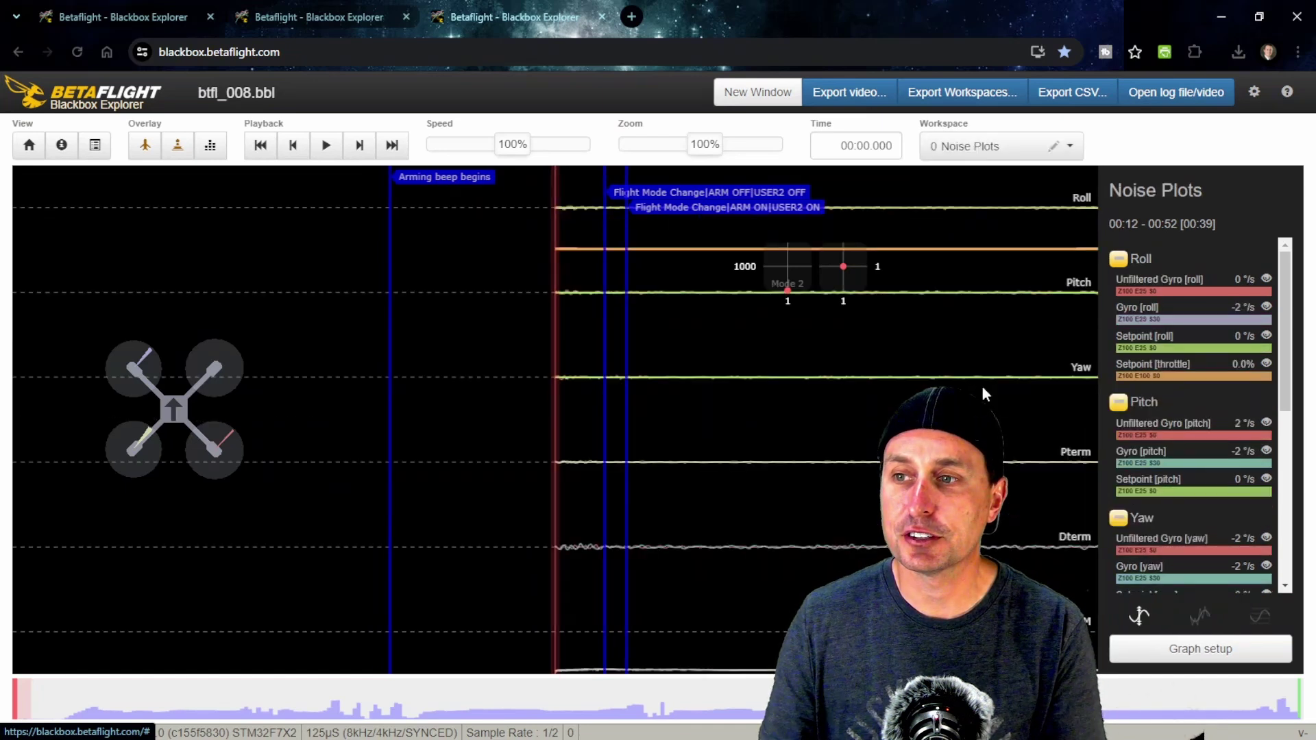
drag(784, 441, 520, 520)
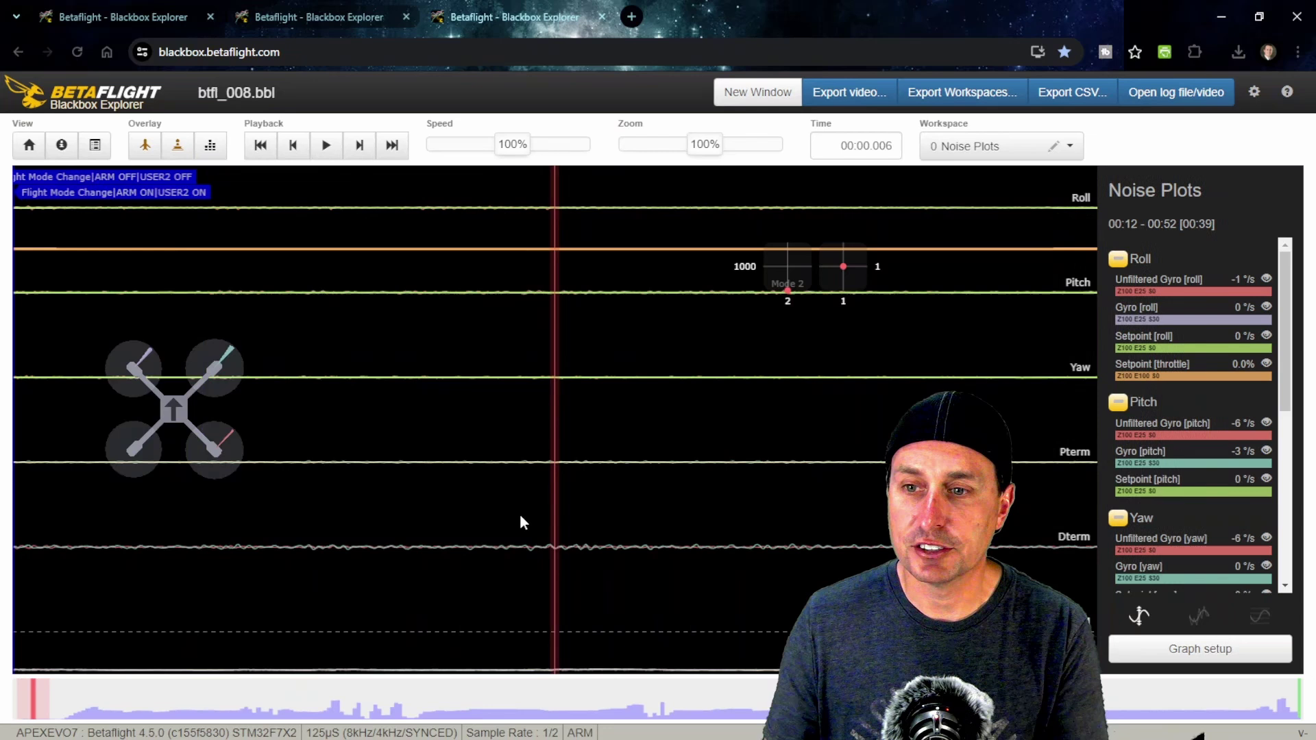
click(568, 706)
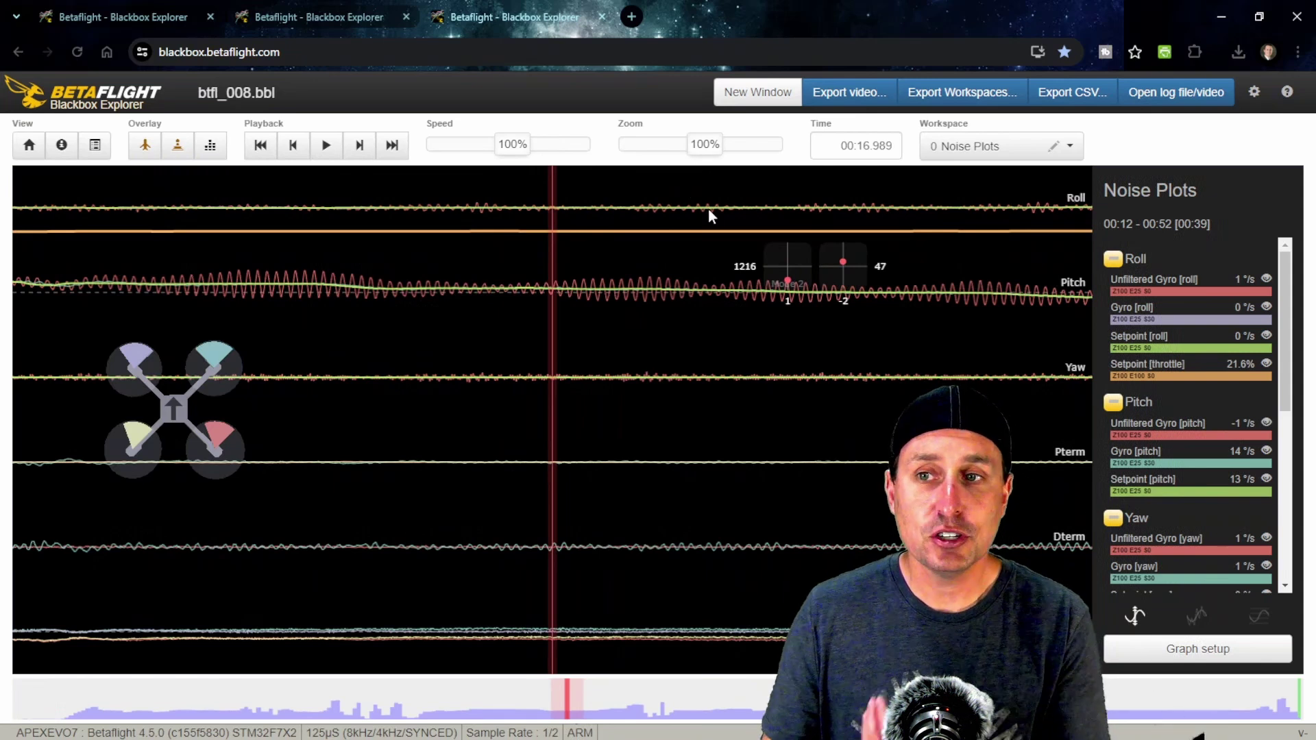
Show the Unfiltered Gyro [roll] spectrum and enlarge it to fill the graph area.
click(1155, 293)
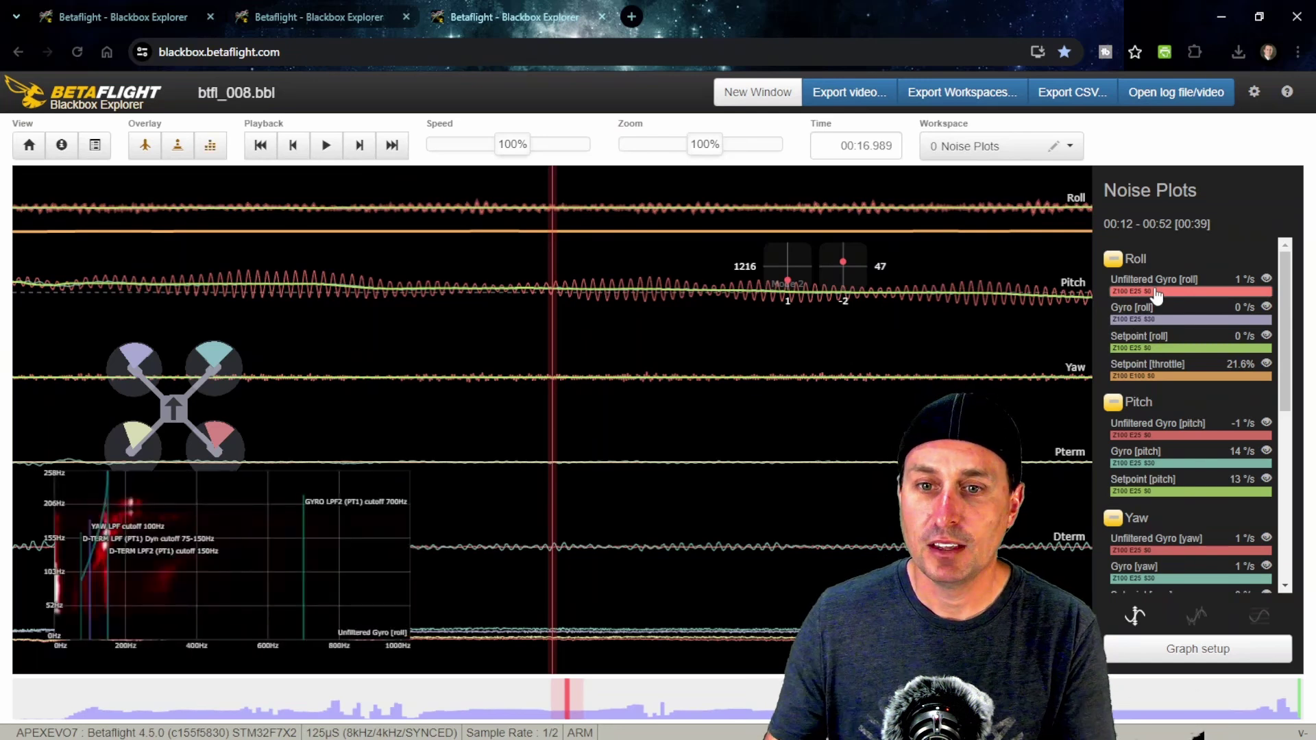
mouse_move(251, 601)
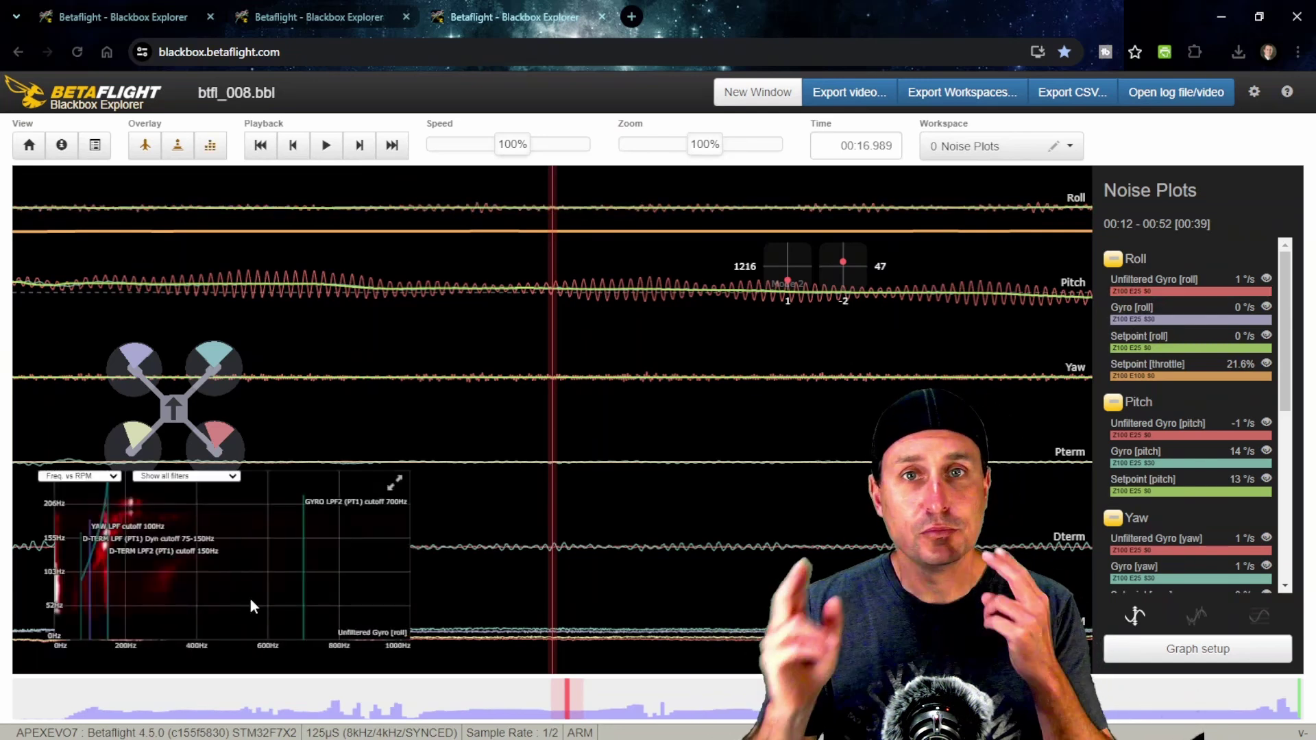
click(396, 484)
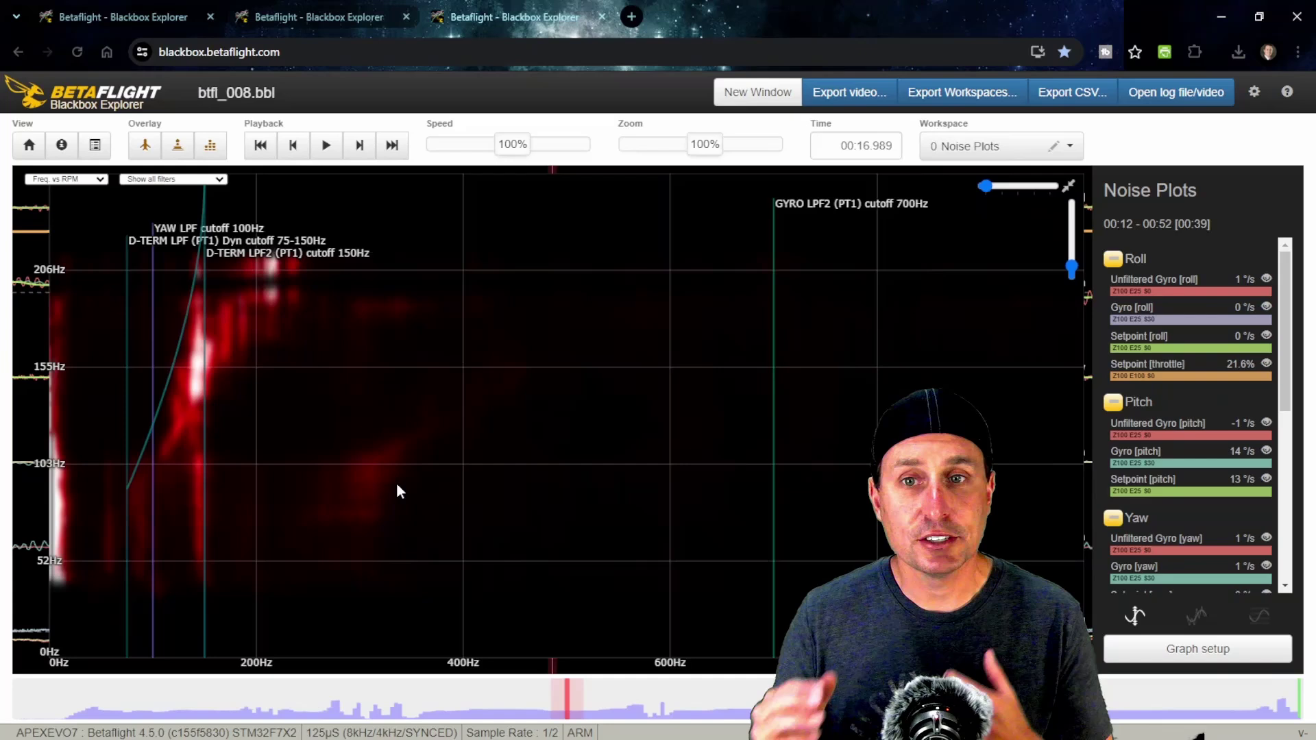
click(77, 180)
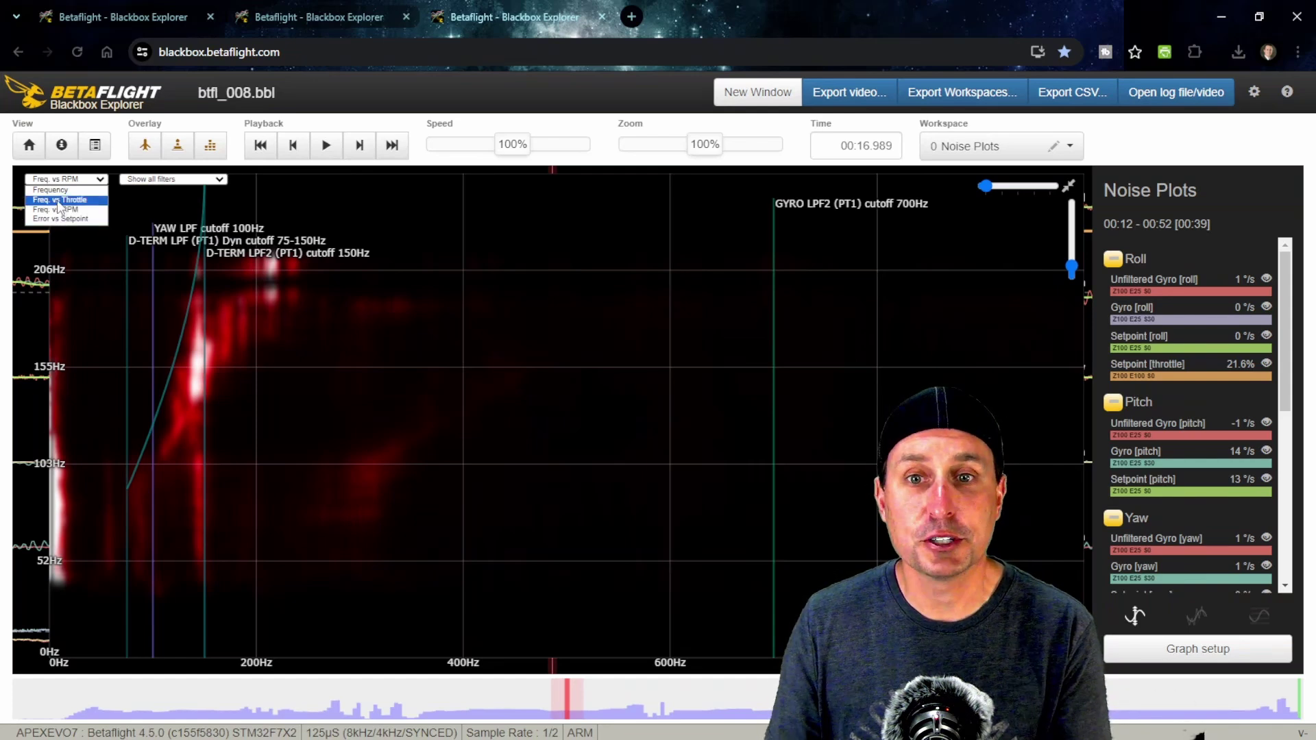
click(56, 208)
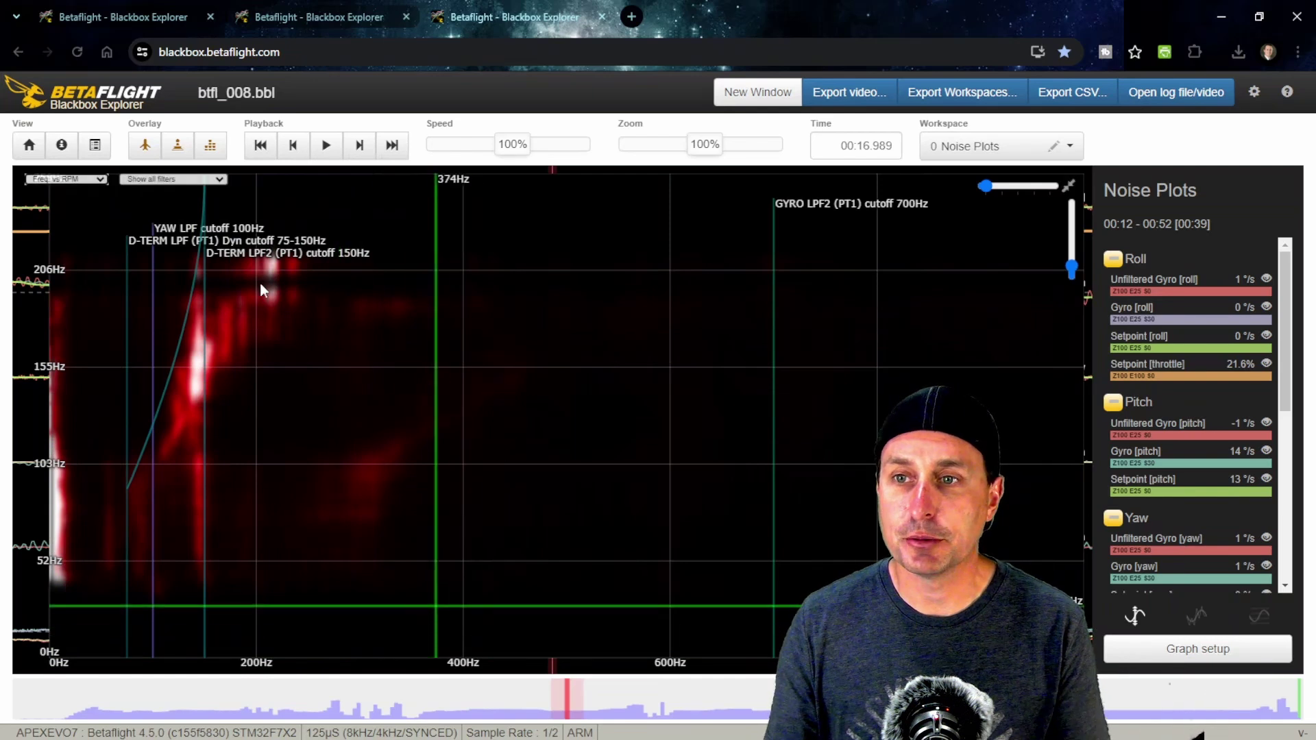
Compute 206 × 60 = 12,360 in Windows Calculator, then close it.
key(XF86Calculator)
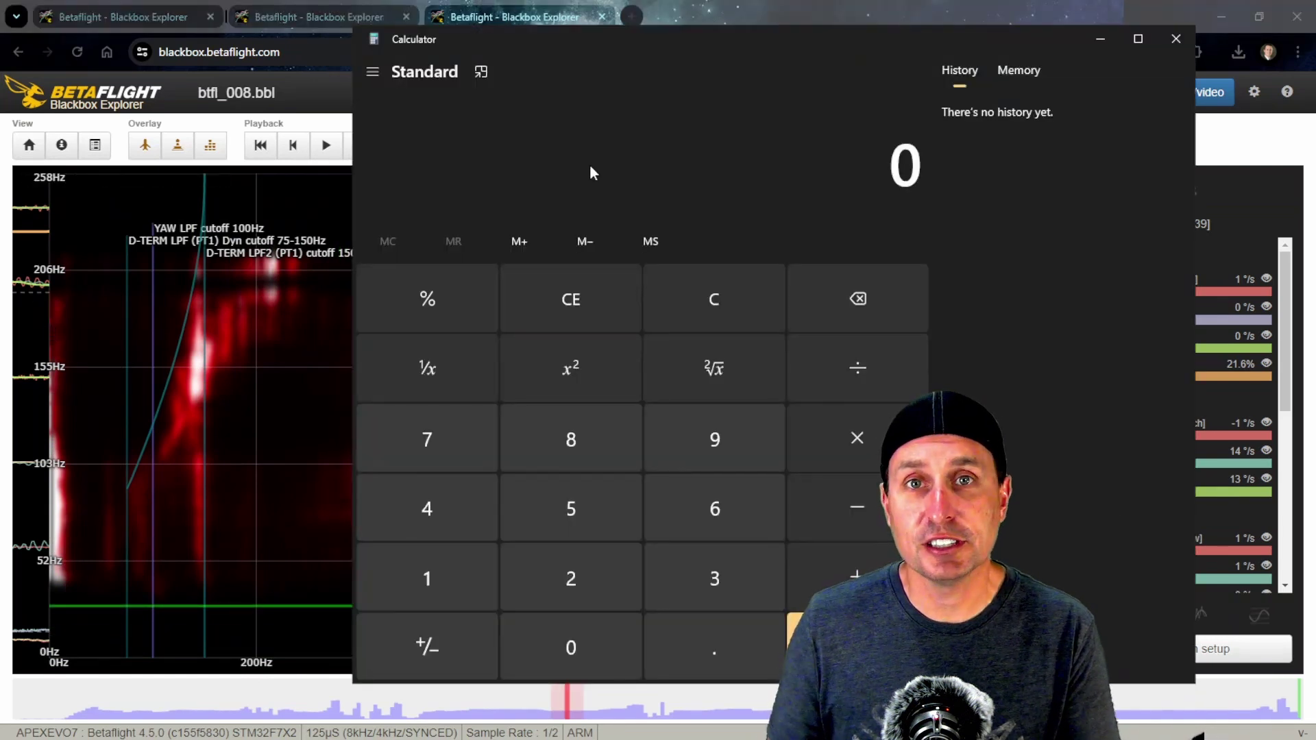
mouse_move(33, 289)
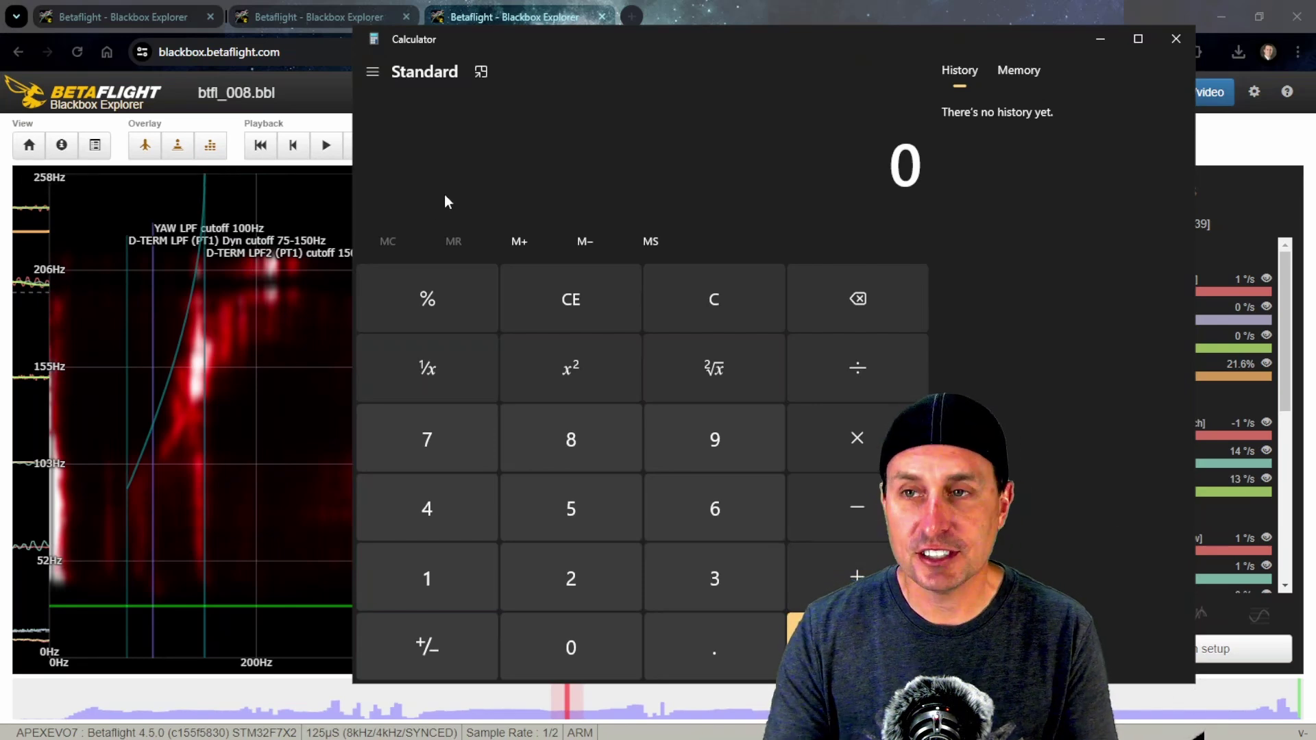
text(206)
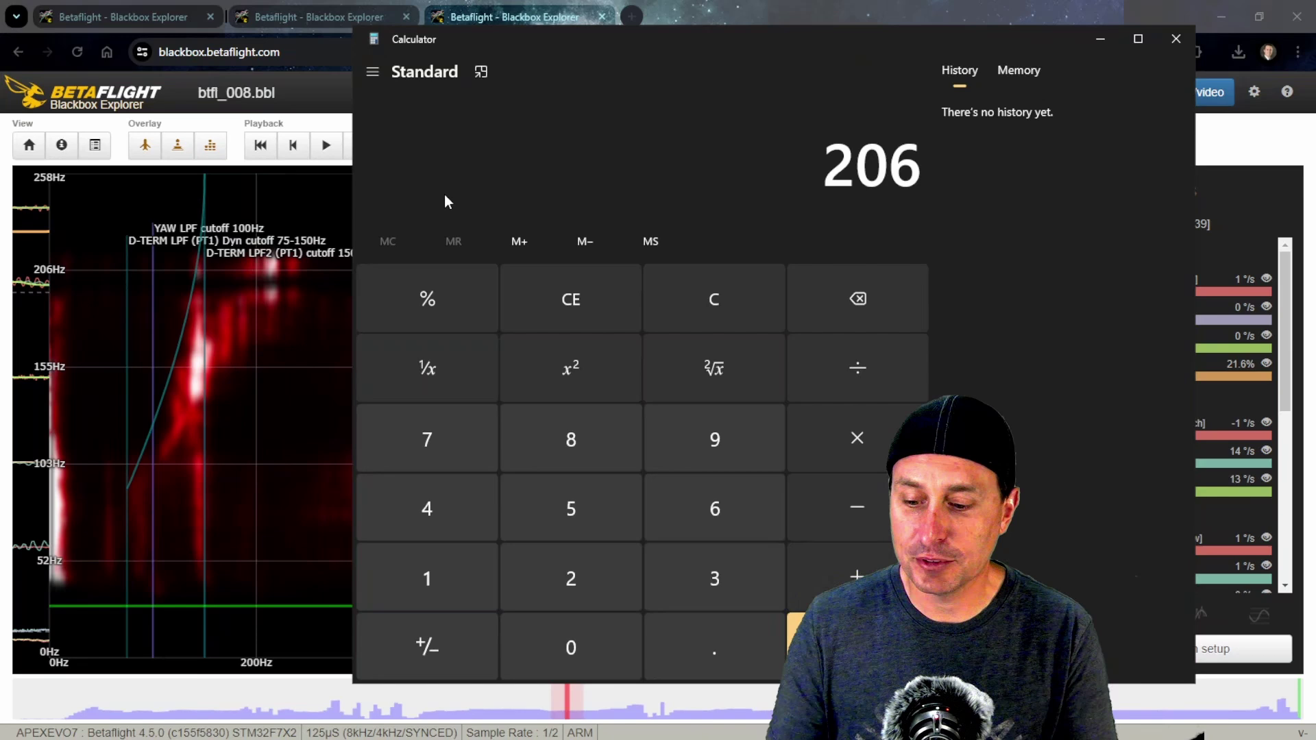
text(60)
key(Return)
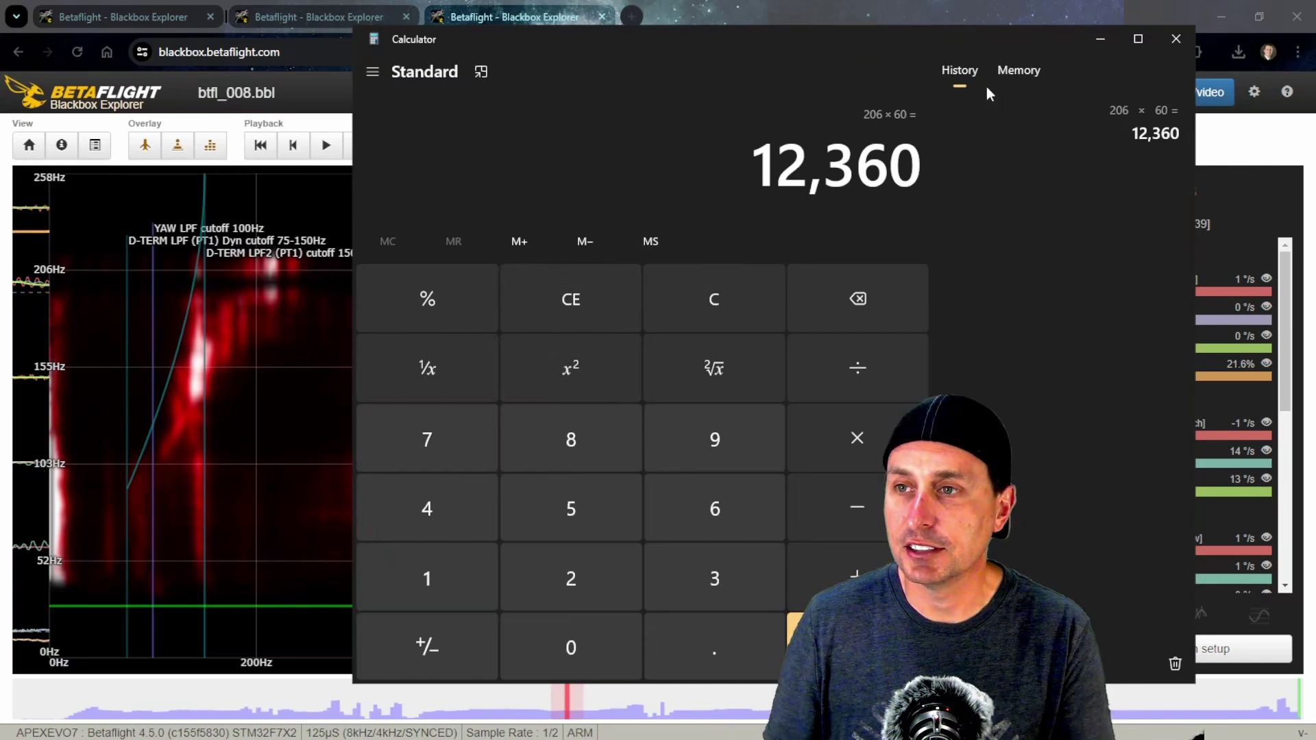
click(1173, 41)
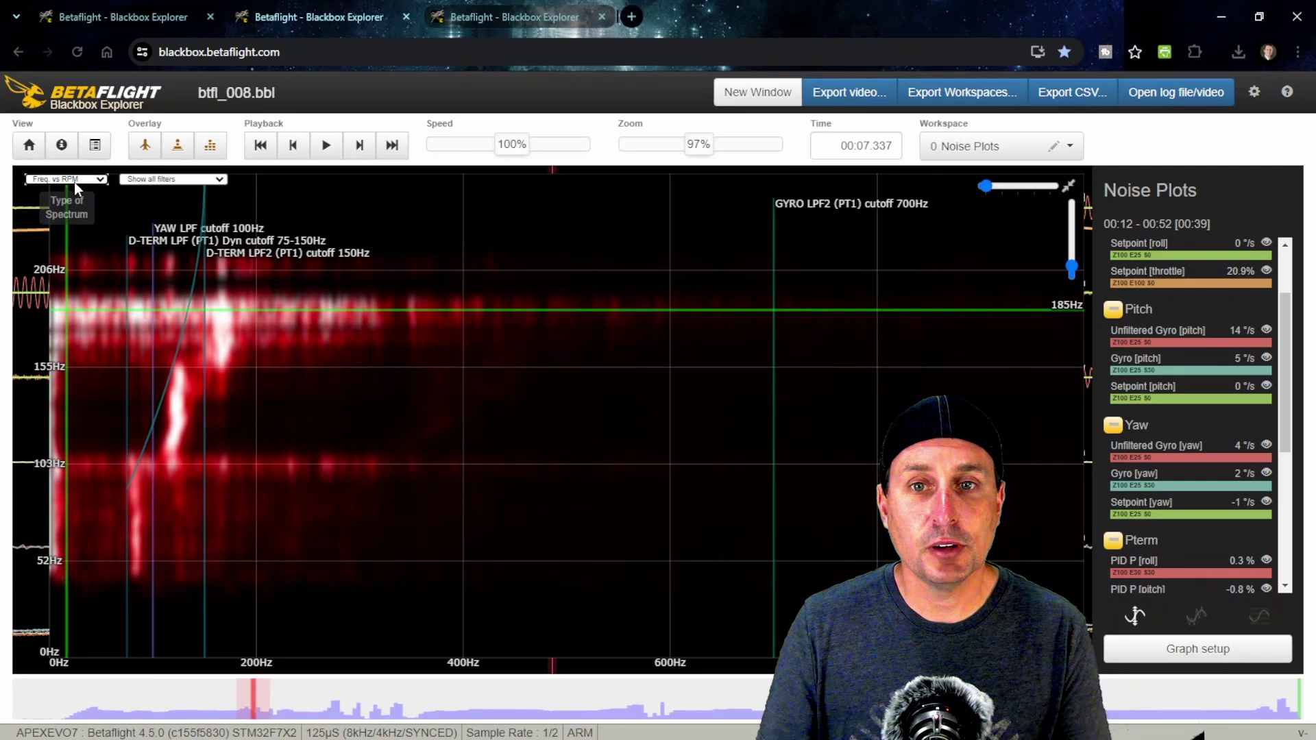
Compare the Freq. vs Throttle and Freq. vs RPM spectrum types, ending on Freq. vs Throttle.
click(75, 181)
click(79, 195)
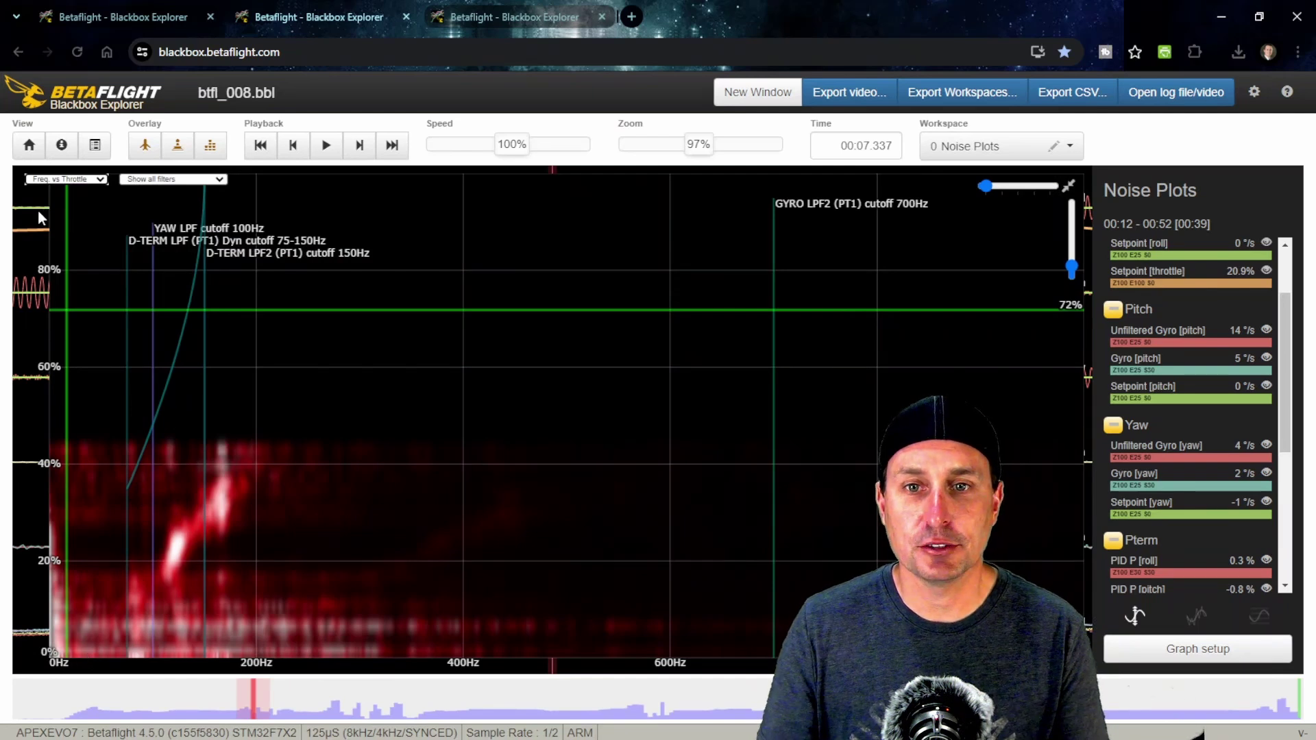
click(67, 181)
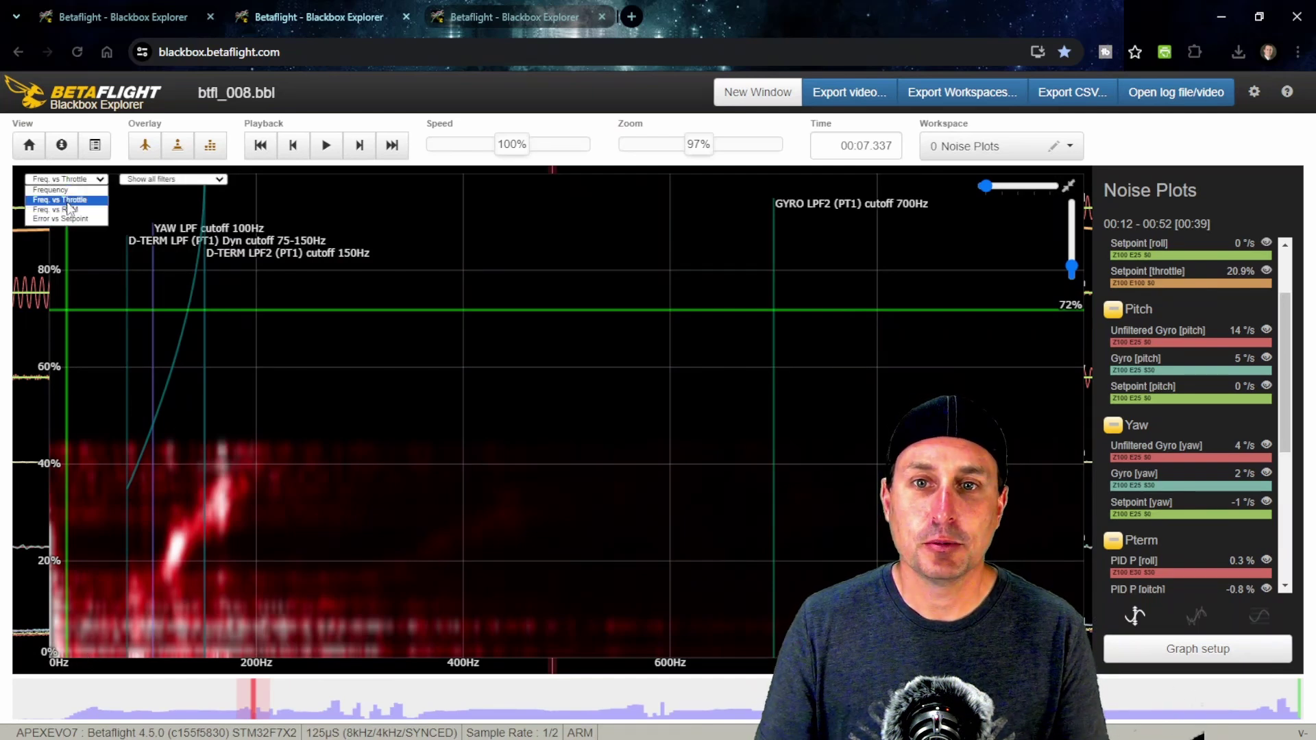
click(68, 201)
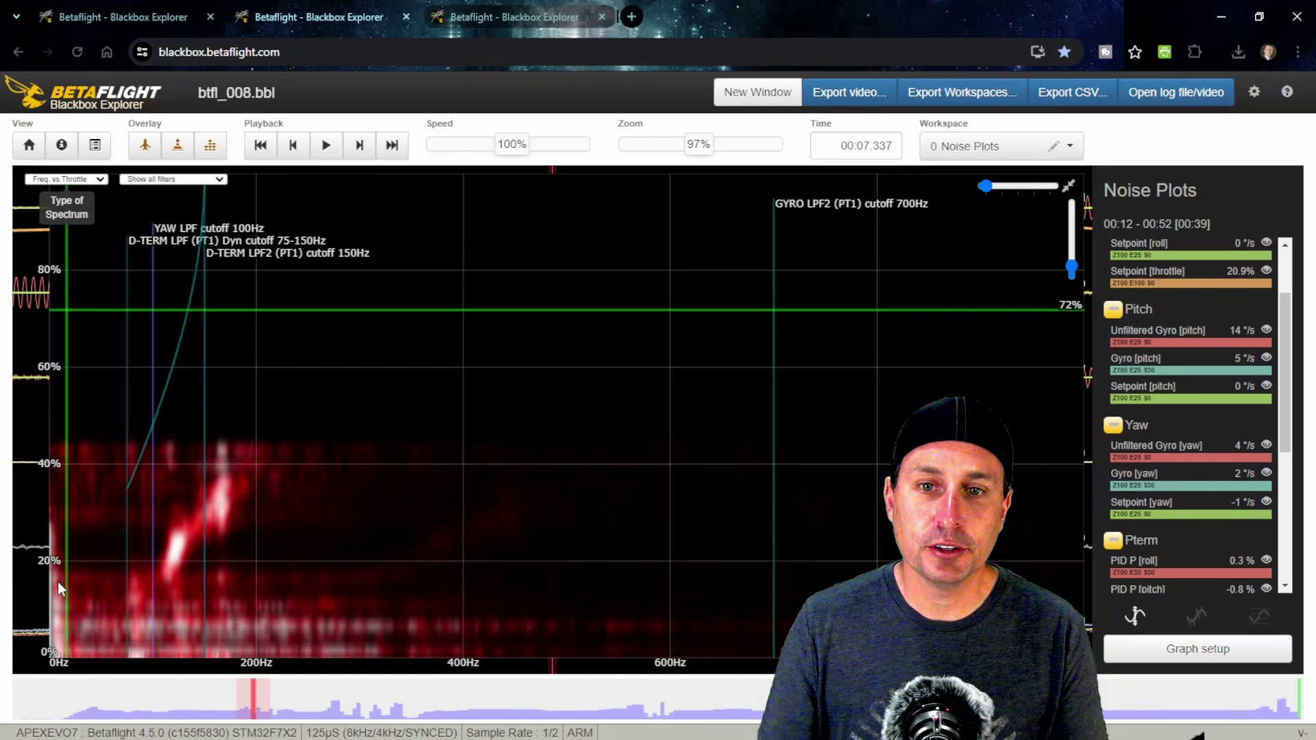
key(Down)
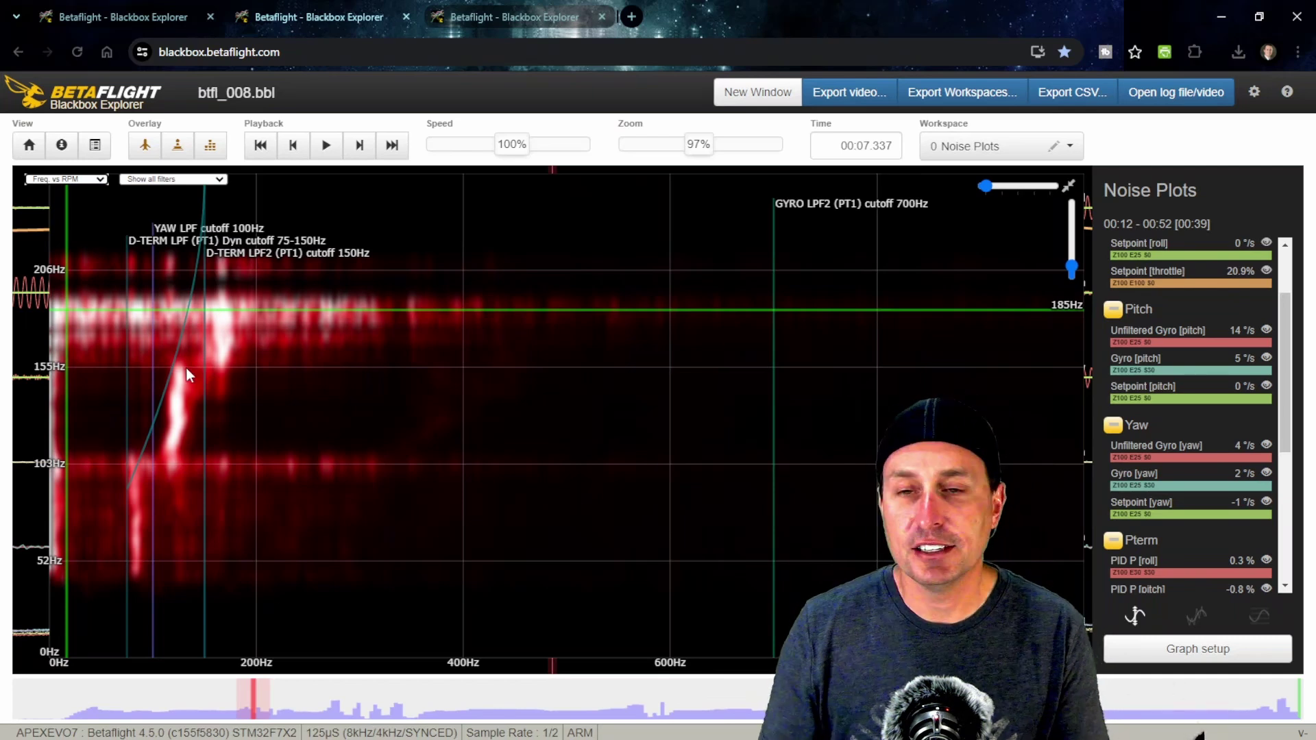
click(88, 181)
click(90, 185)
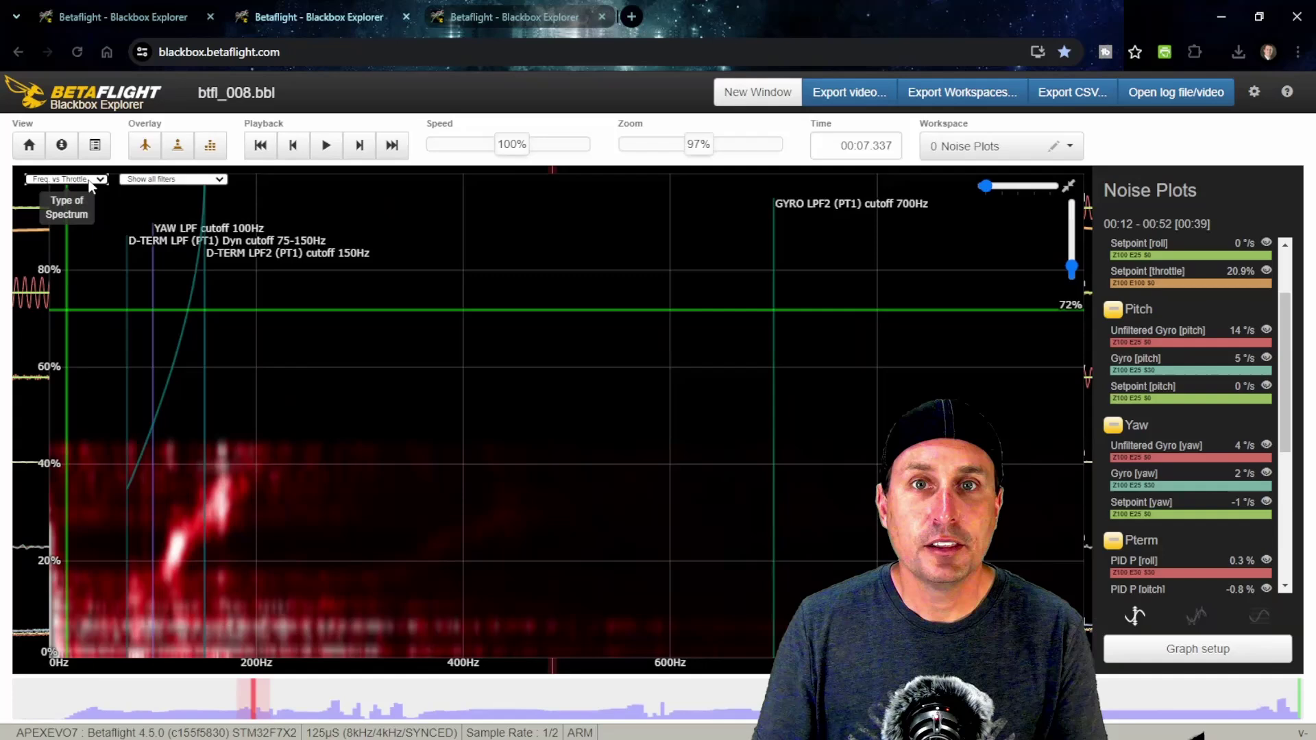
click(89, 181)
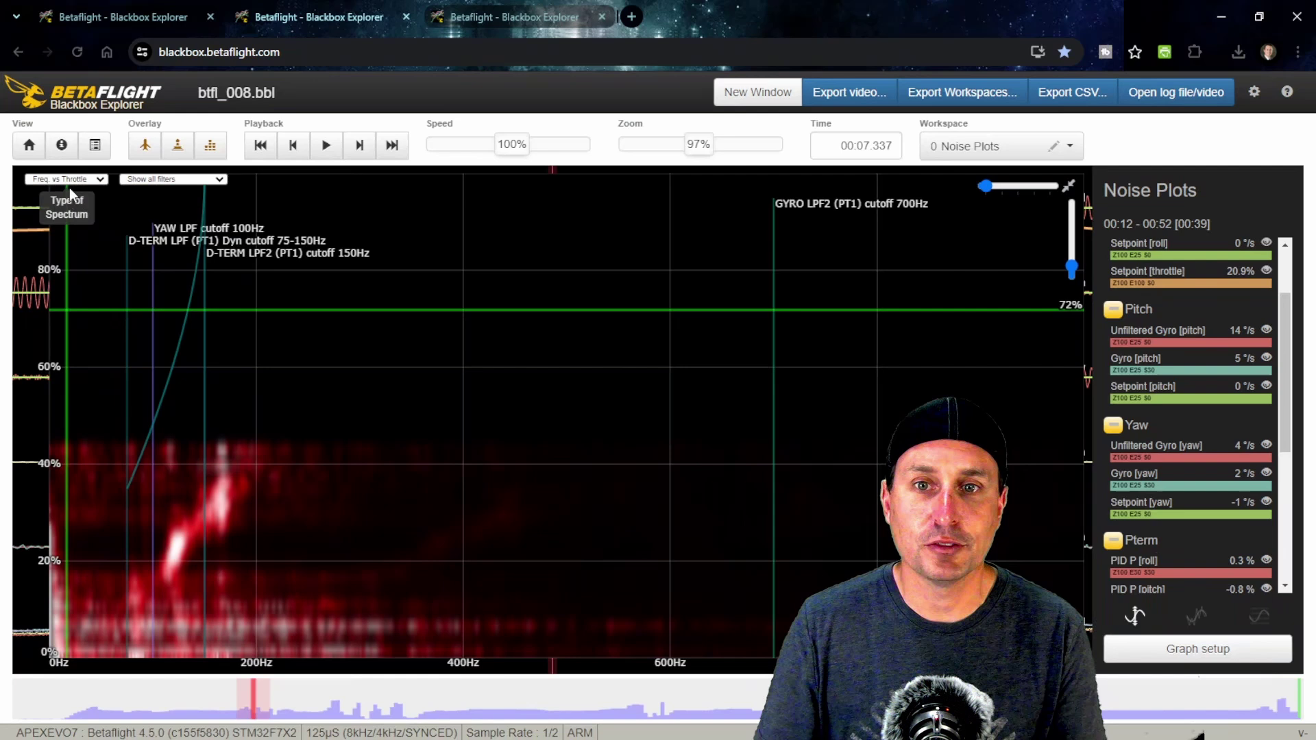
Mark 171Hz on the Frequency spectrum, return to Freq. vs Throttle, and close the third tab.
click(69, 188)
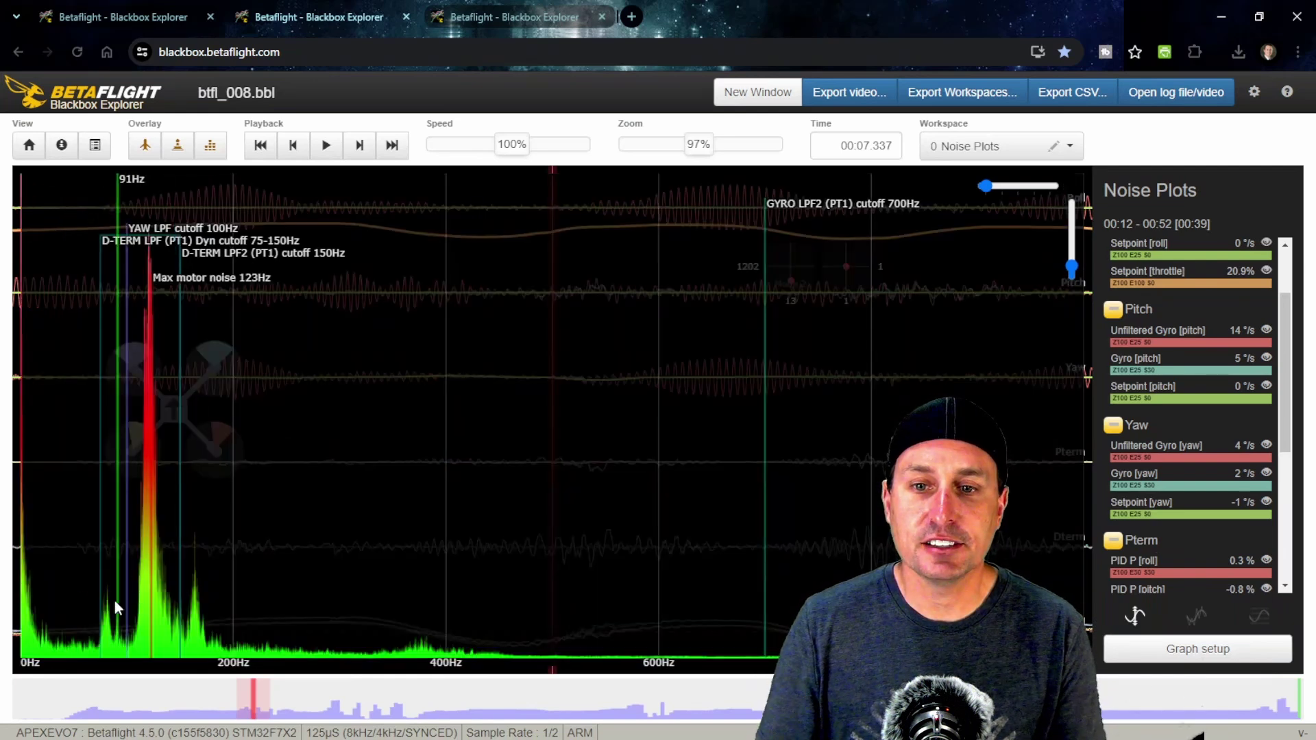
click(341, 610)
click(519, 612)
mouse_move(189, 603)
mouse_down()
mouse_move(274, 610)
mouse_move(68, 606)
mouse_move(159, 609)
mouse_move(166, 521)
mouse_move(138, 357)
mouse_move(153, 284)
mouse_move(134, 291)
mouse_move(139, 385)
mouse_move(157, 412)
mouse_move(136, 442)
mouse_move(149, 324)
mouse_move(151, 503)
mouse_move(177, 643)
mouse_move(166, 568)
mouse_up()
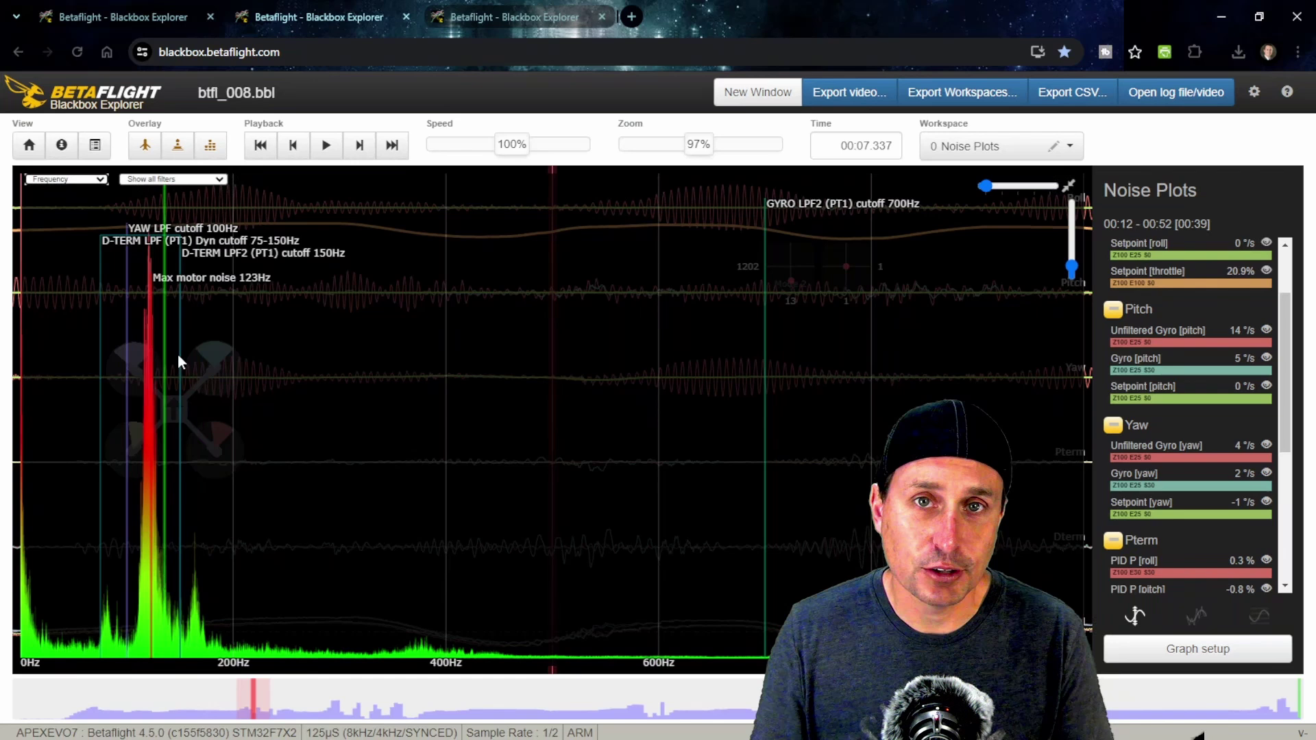
mouse_move(171, 354)
mouse_down()
mouse_move(165, 377)
mouse_move(202, 375)
mouse_move(150, 392)
mouse_up()
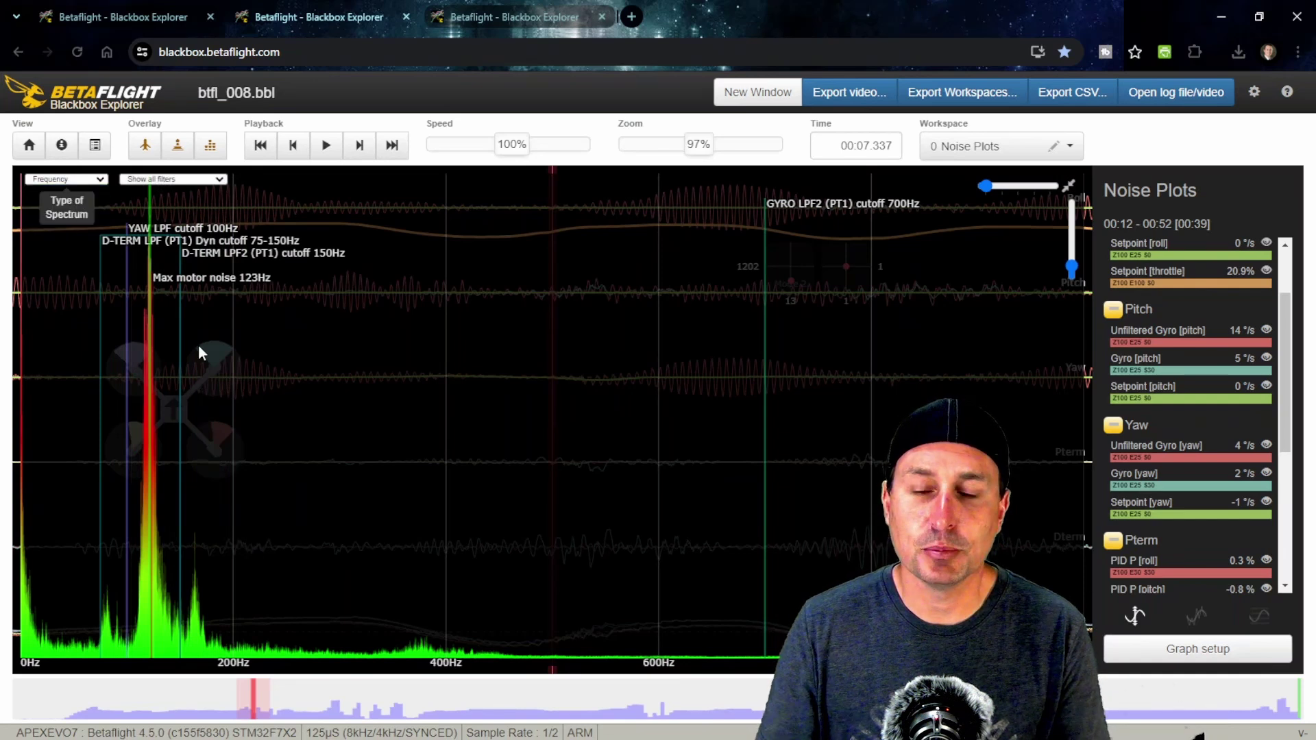
key(Down)
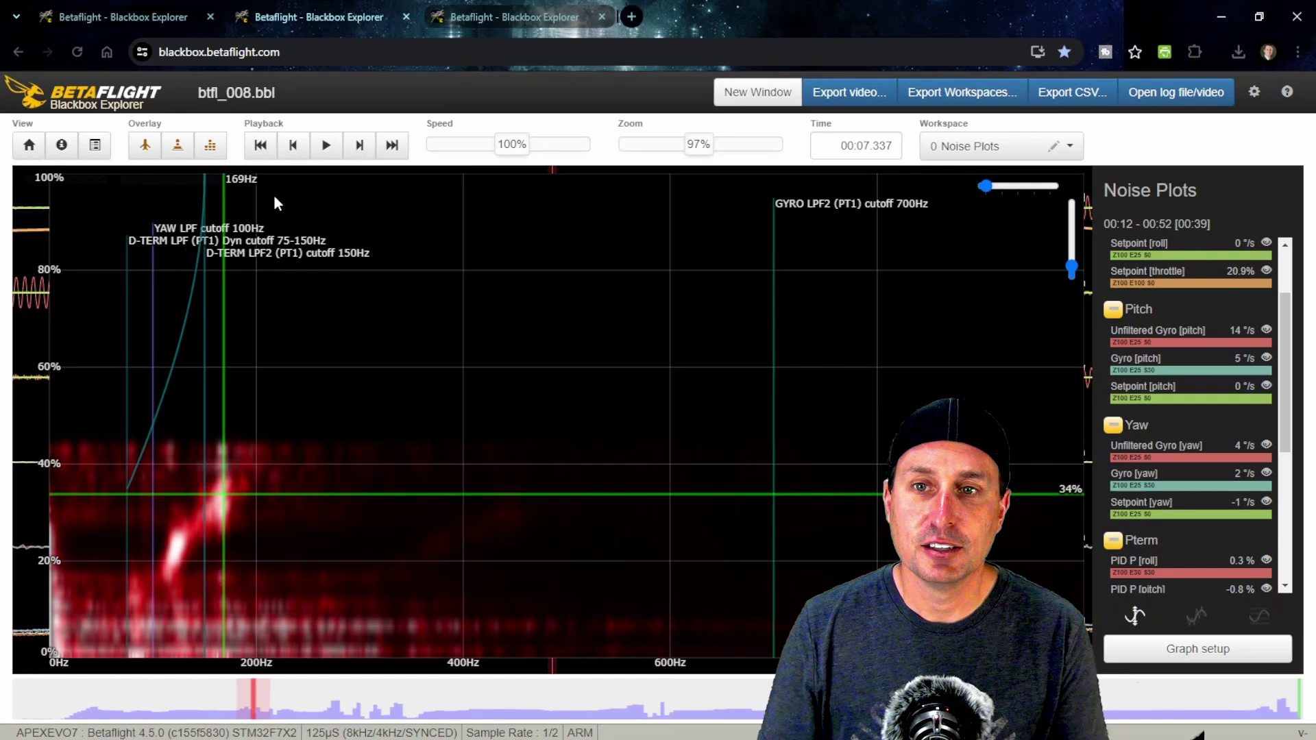
key(ctrl+w)
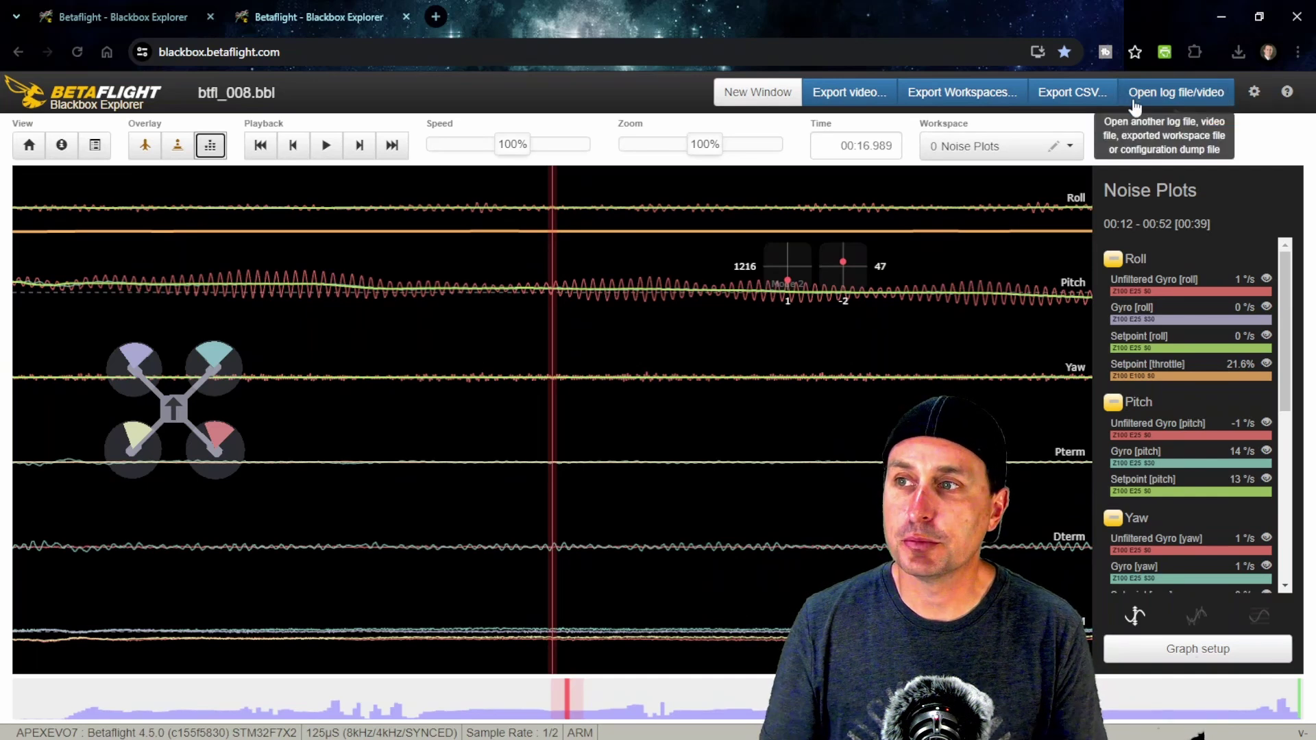
Load LOG00008-Default Flight.MP4 as a synced underlay and move forward to the arming point.
click(1162, 93)
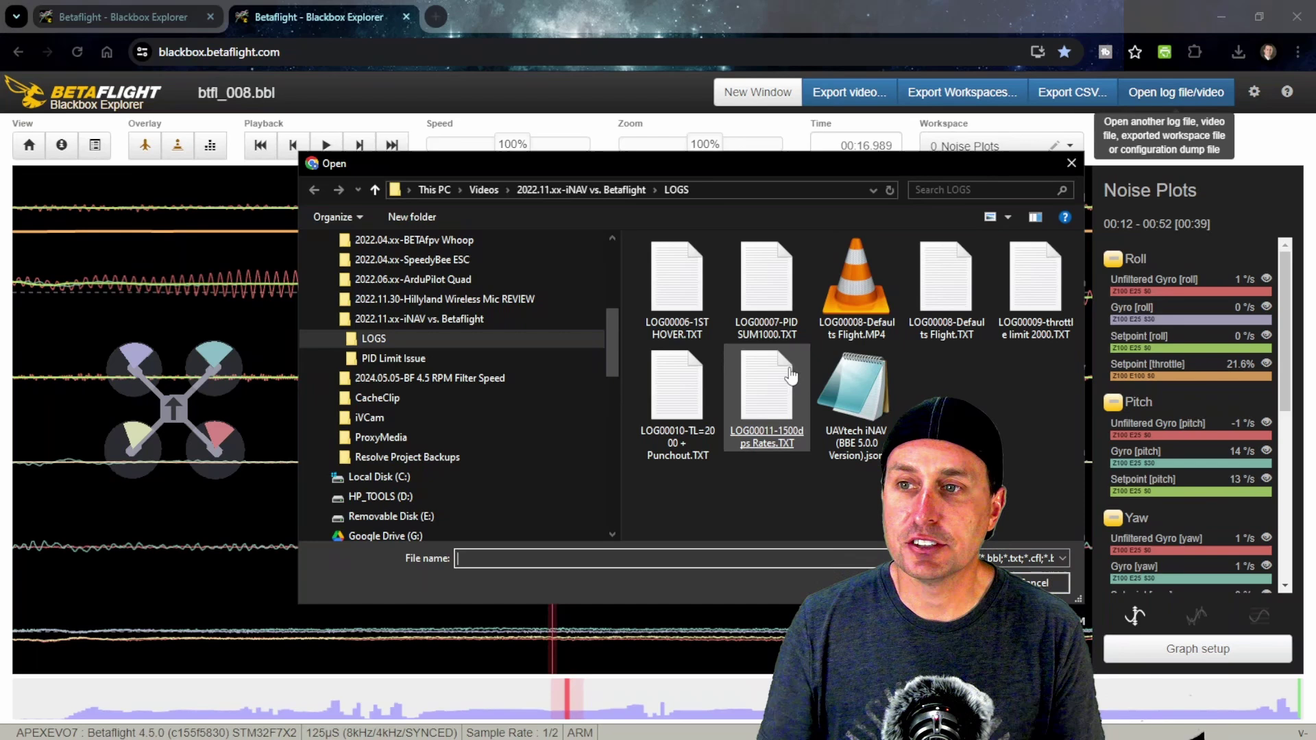
double_click(891, 281)
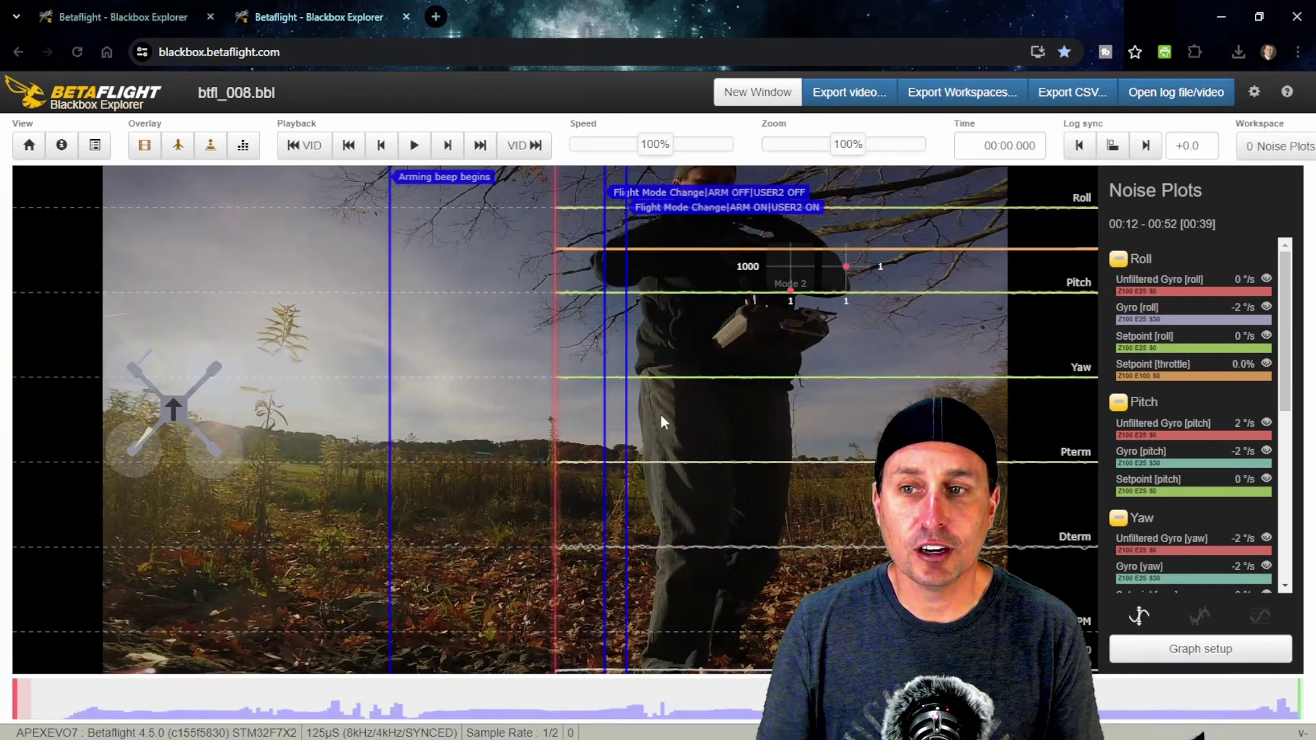
drag(661, 421, 515, 425)
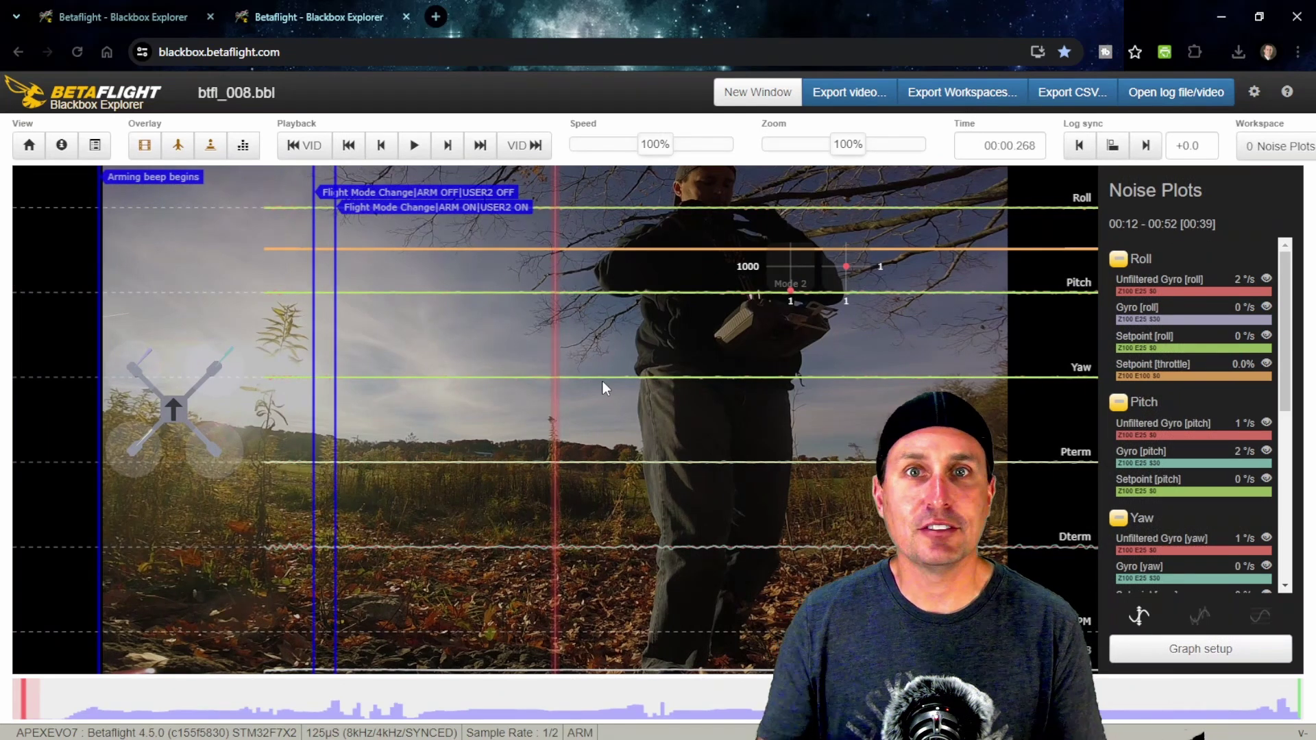
Scrub btfl_008.bbl past arming to about 15 seconds and sync the video at +30.6 s.
scroll(494, 455, down, 5)
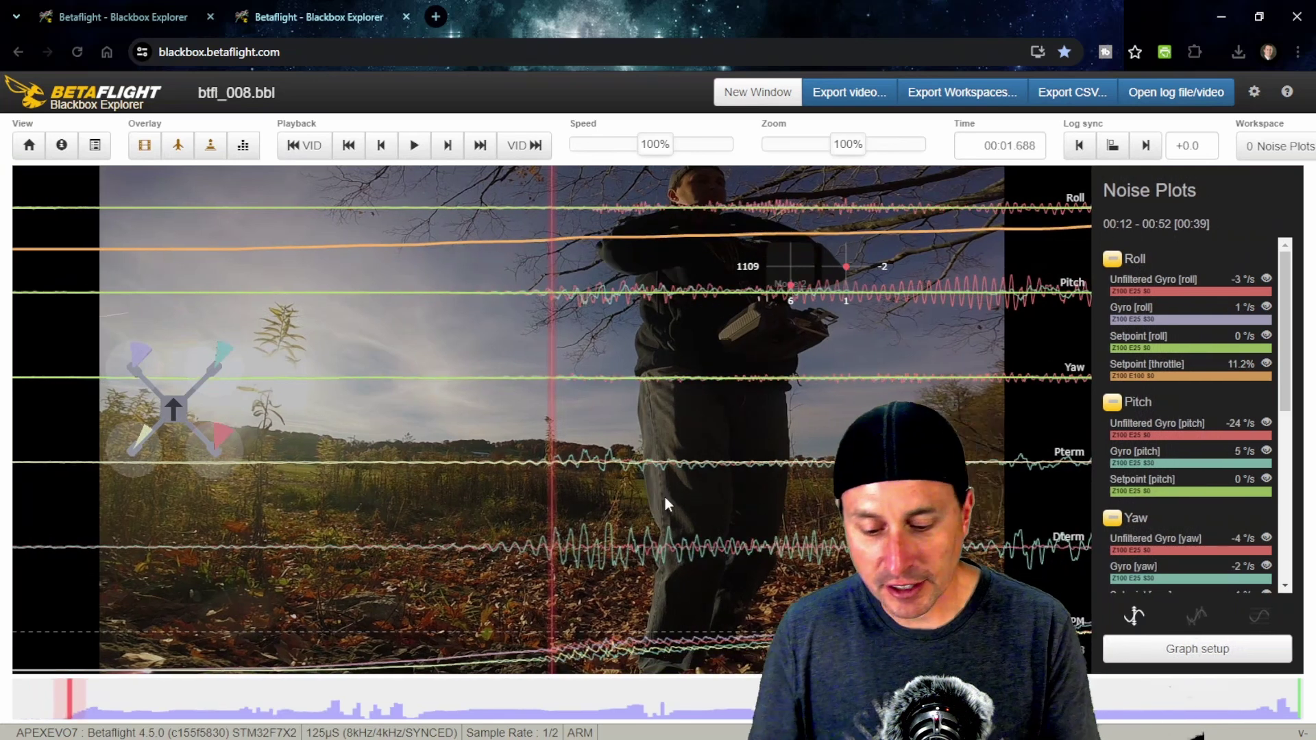
scroll(688, 444, up, 1)
scroll(688, 444, up, 2)
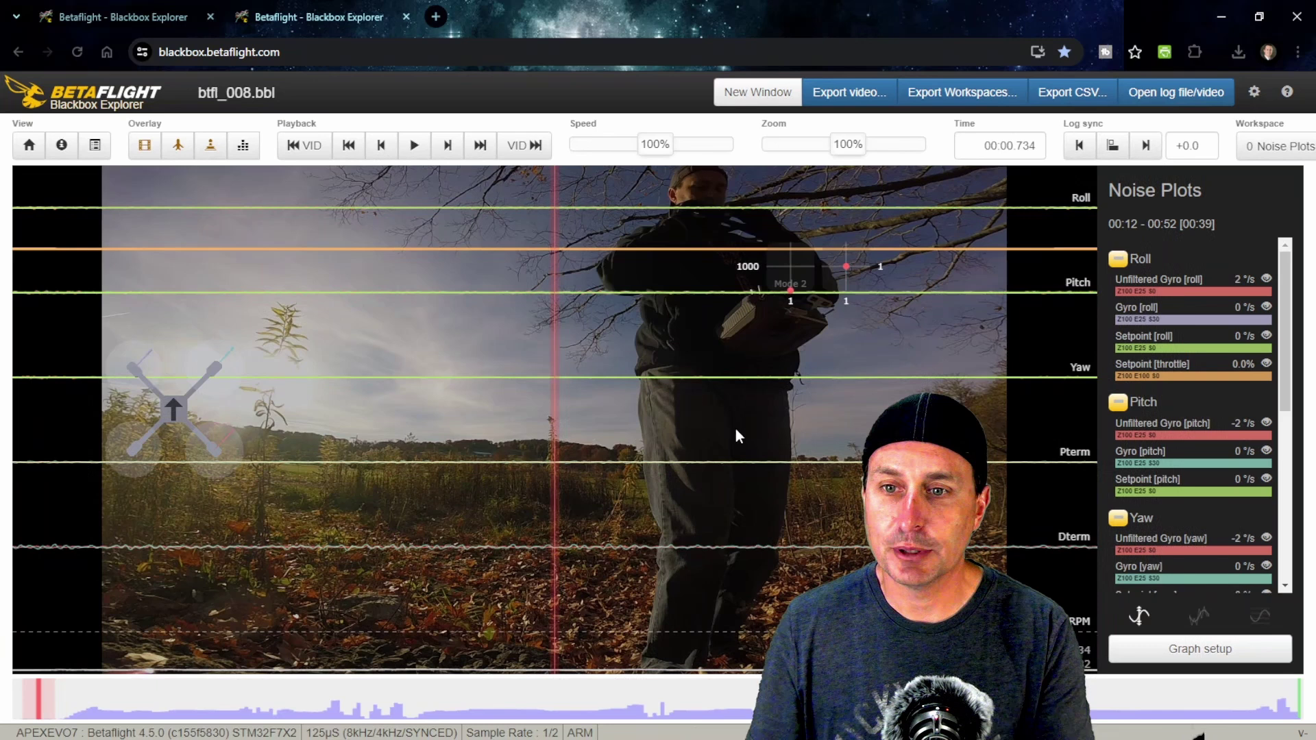
scroll(726, 449, up, 2)
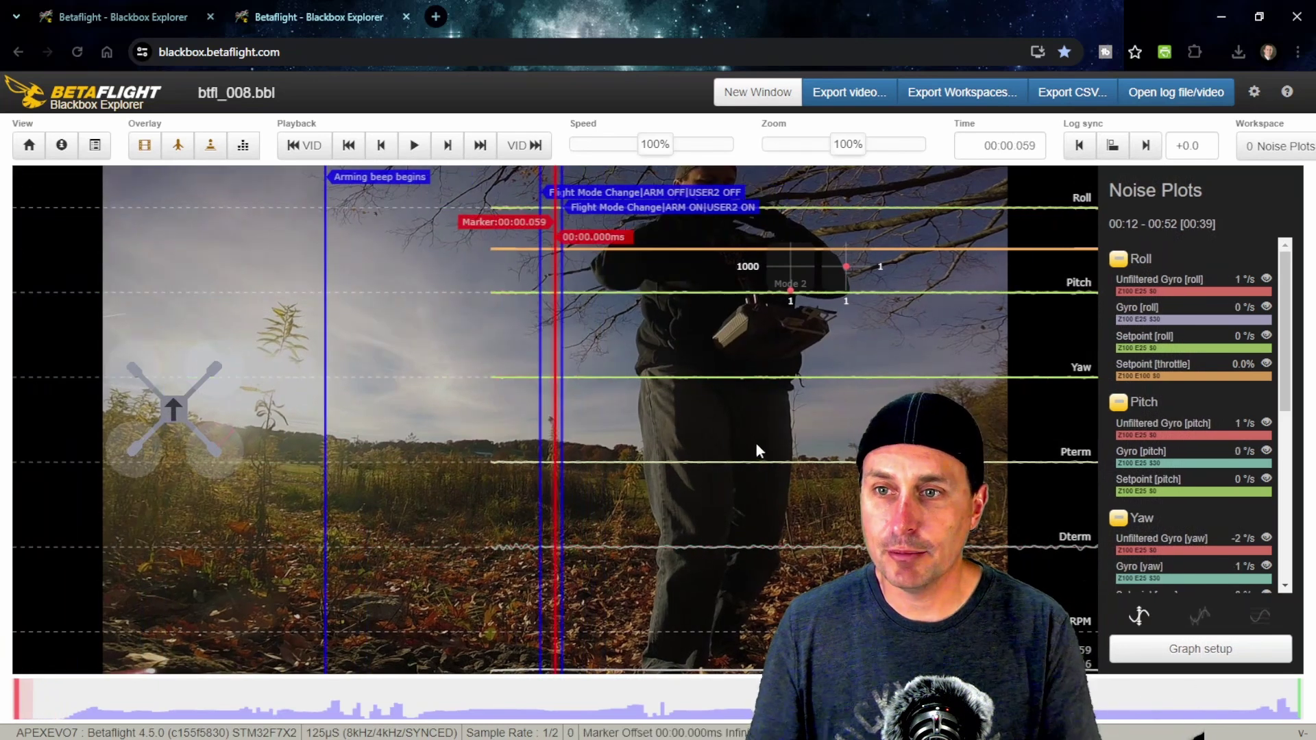
mouse_move(755, 443)
mouse_down()
mouse_move(659, 481)
mouse_move(331, 460)
mouse_move(279, 498)
mouse_up()
click(201, 706)
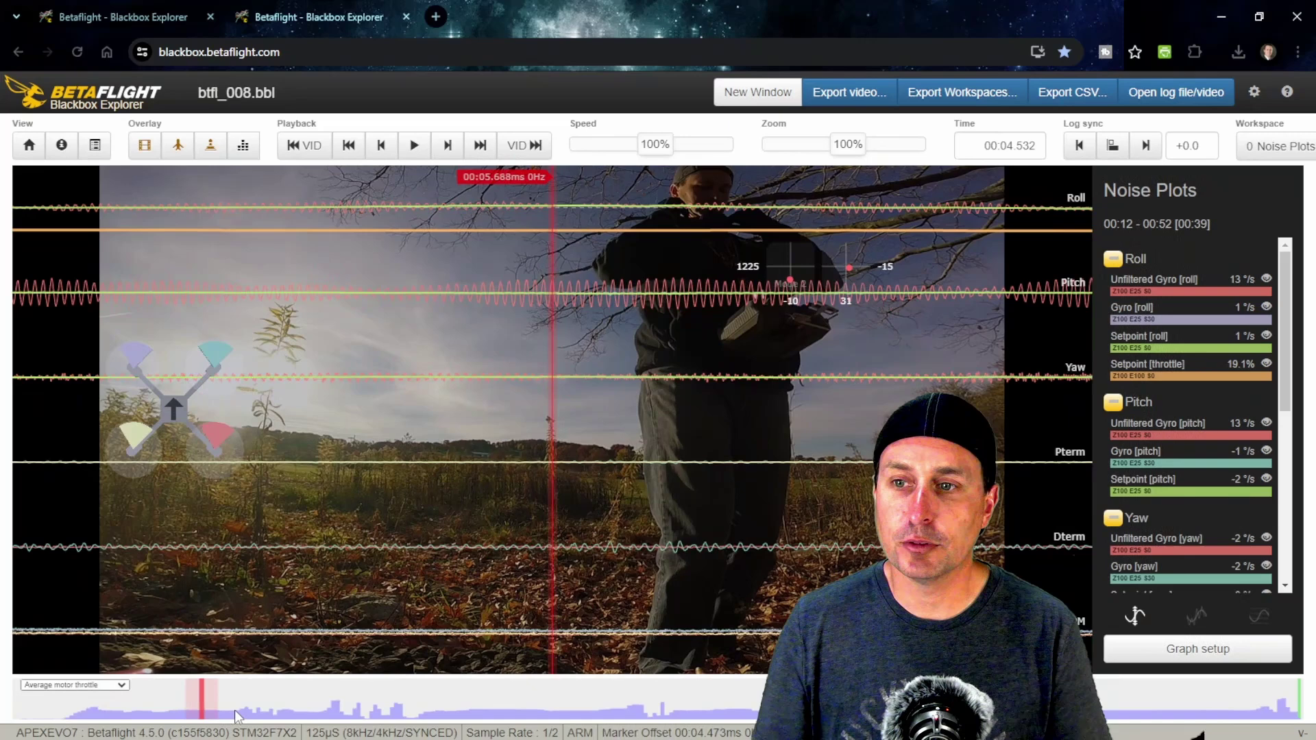
mouse_move(237, 716)
mouse_down()
mouse_move(505, 692)
mouse_move(1000, 706)
mouse_up()
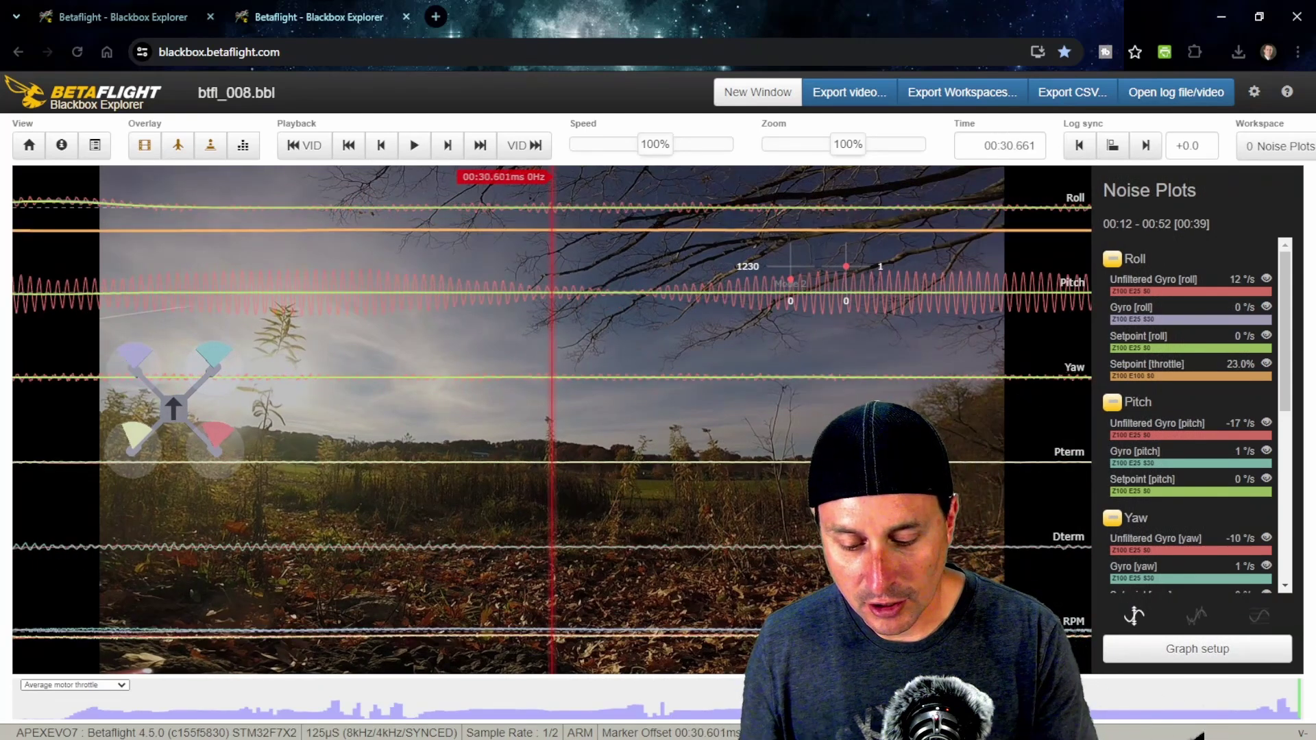
key(m)
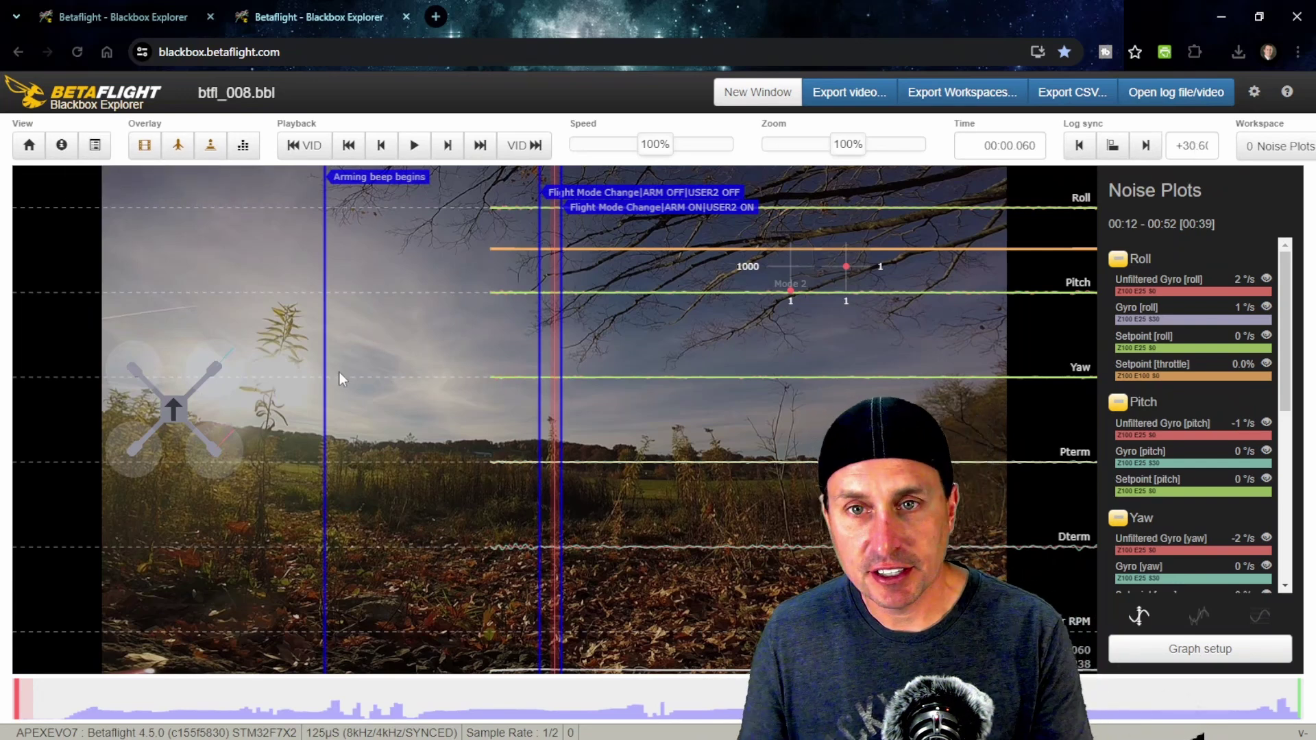
key(i)
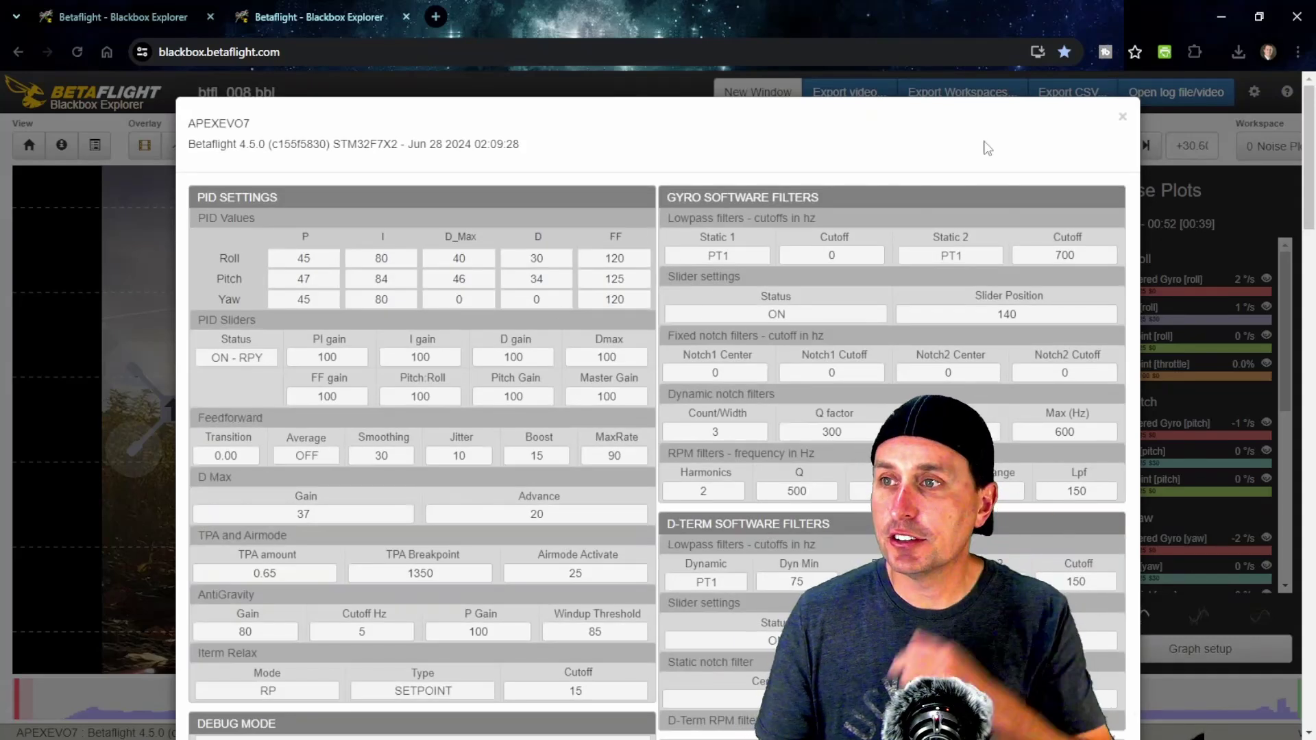
click(1122, 116)
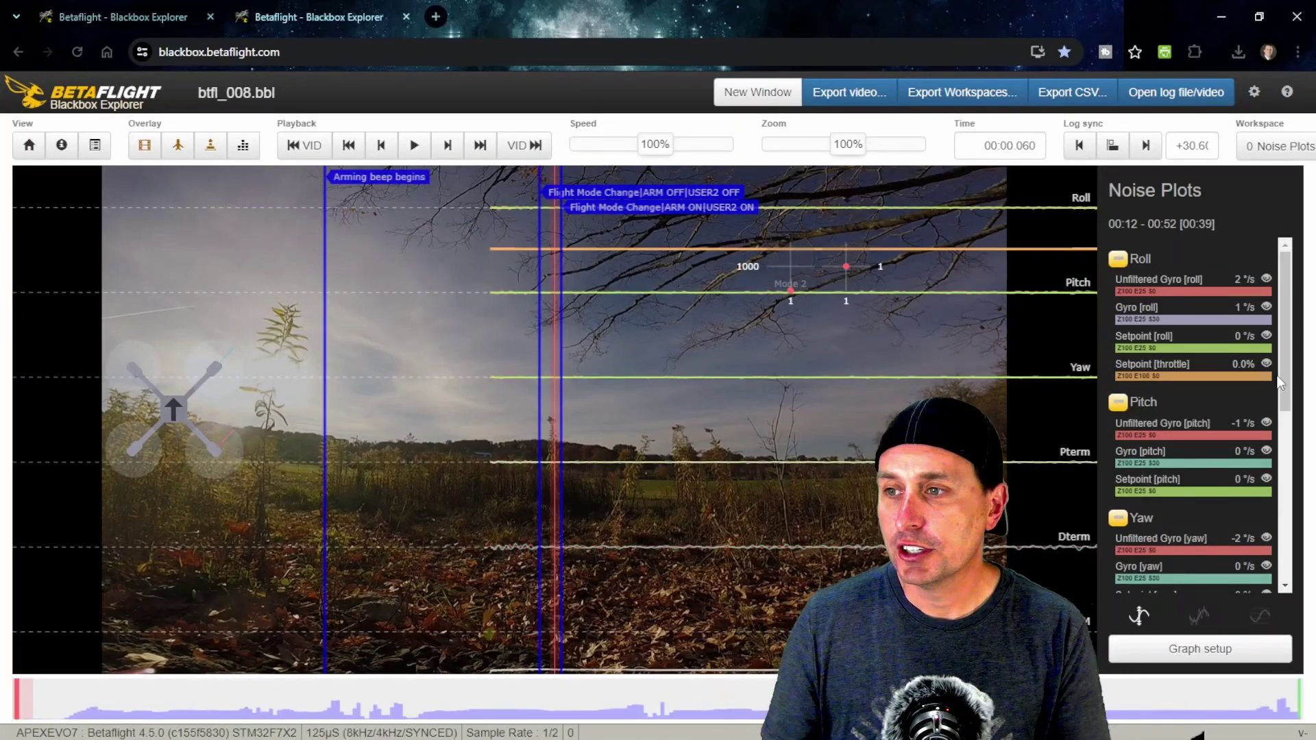
Review the configured graphs in Graph setup and close it without saving changes.
click(1208, 650)
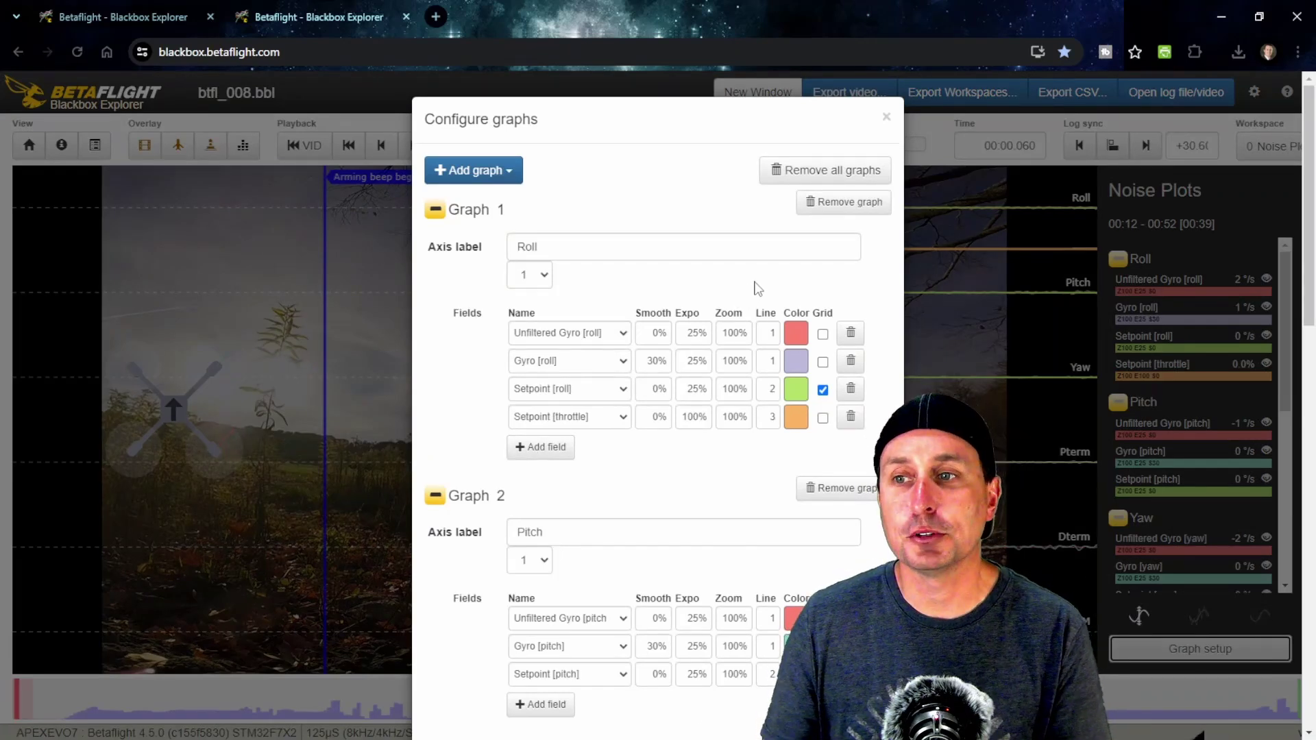
scroll(757, 288, down, 3)
scroll(757, 288, up, 3)
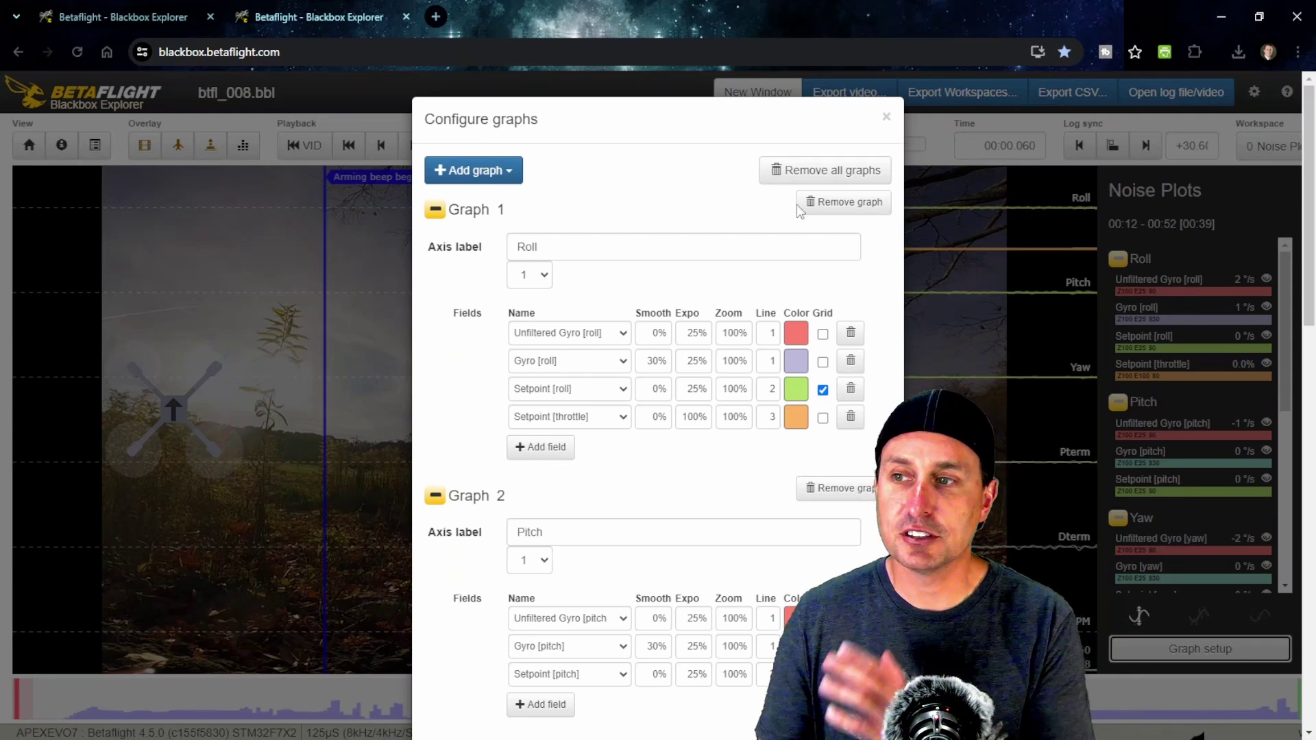
click(886, 116)
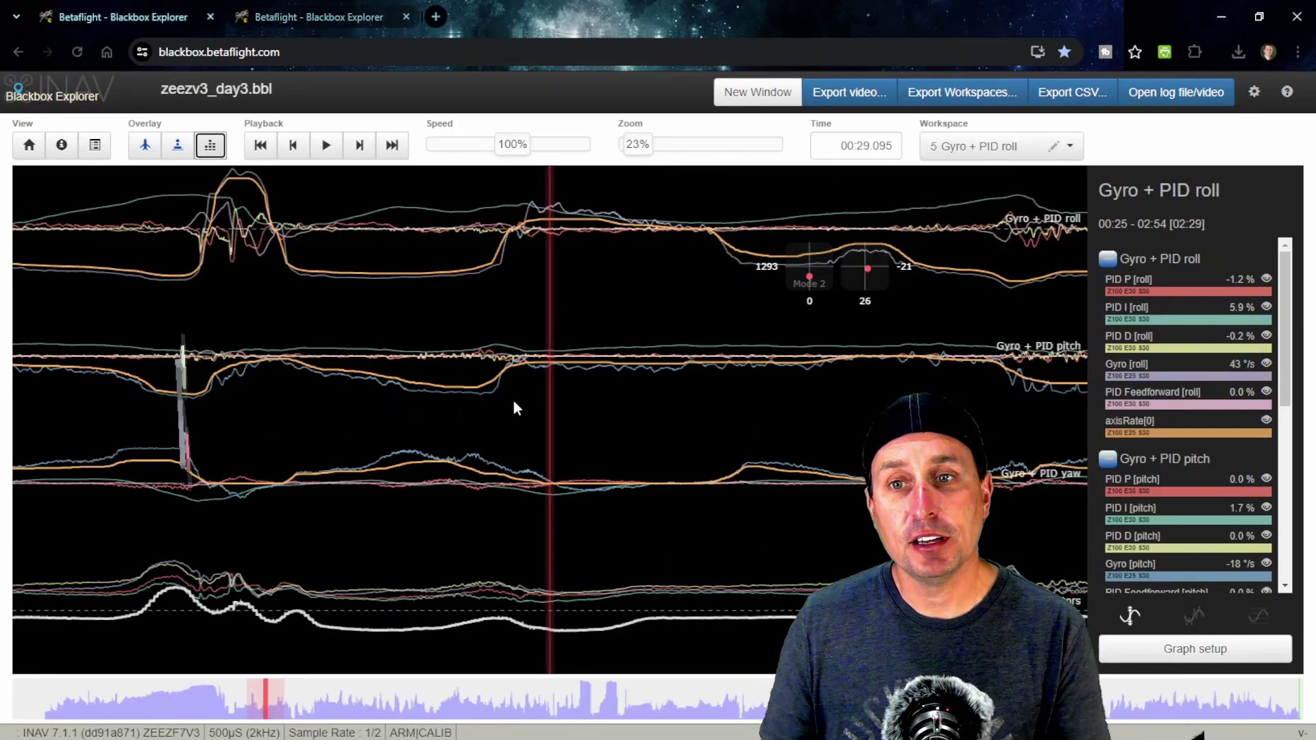
Move zeezv3_day3.bbl forward to 00:30.79 after briefly checking the Betaflight log tab.
drag(515, 407, 346, 270)
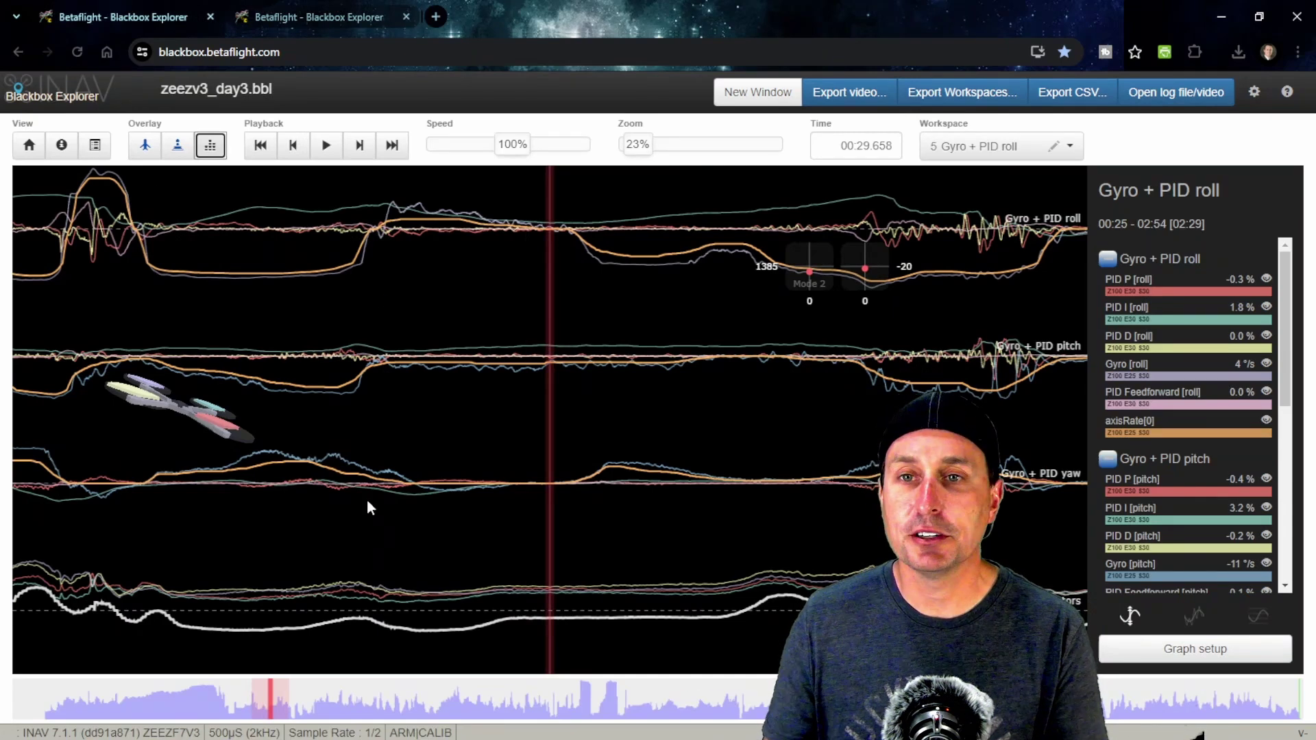
click(275, 22)
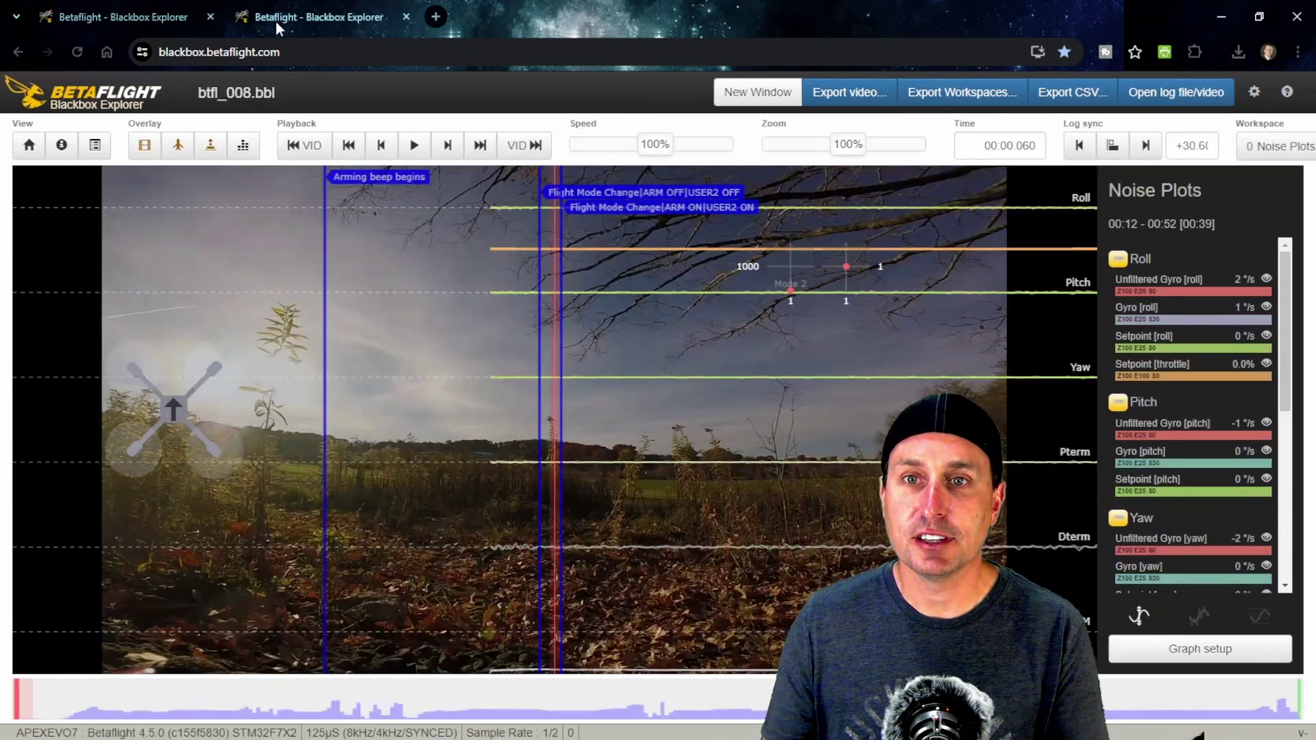
click(153, 17)
drag(700, 536, 578, 547)
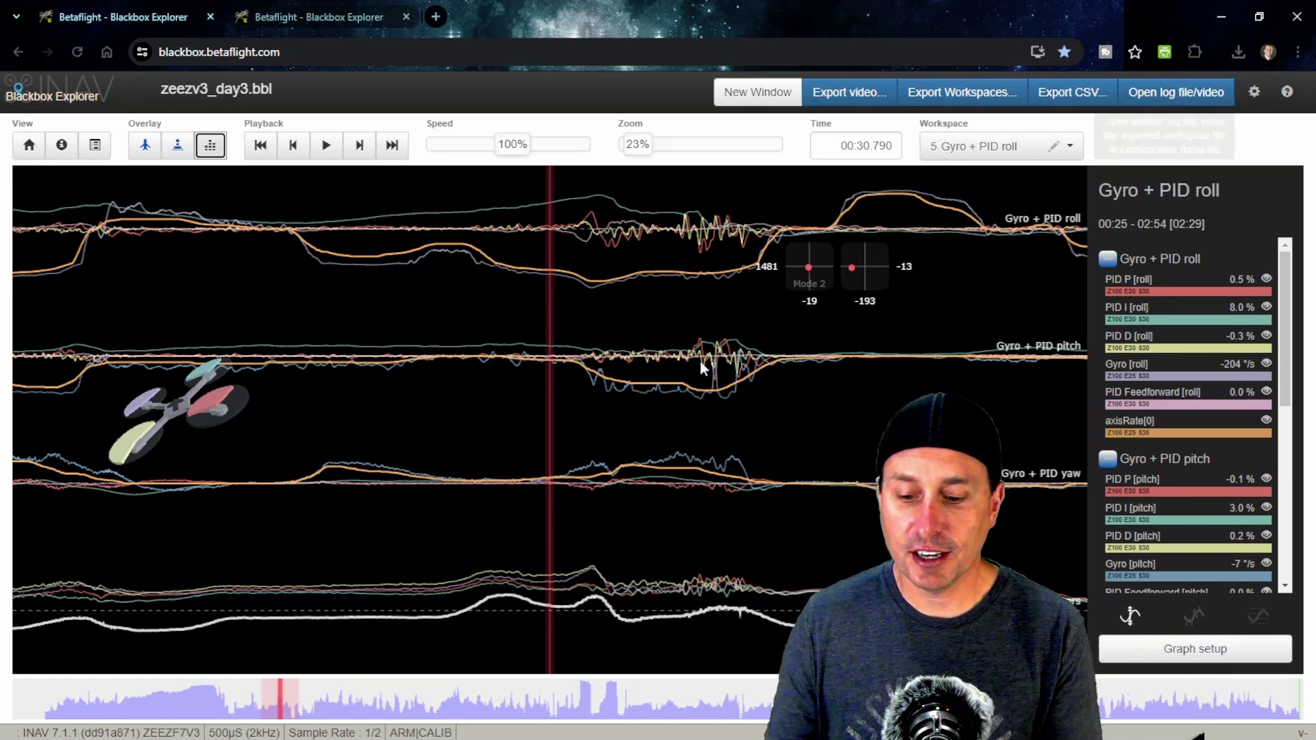
Switch the INAV log to the 0 Roll workspace and open the gyroRaw[0] spectrum analyser.
click(683, 411)
key(0)
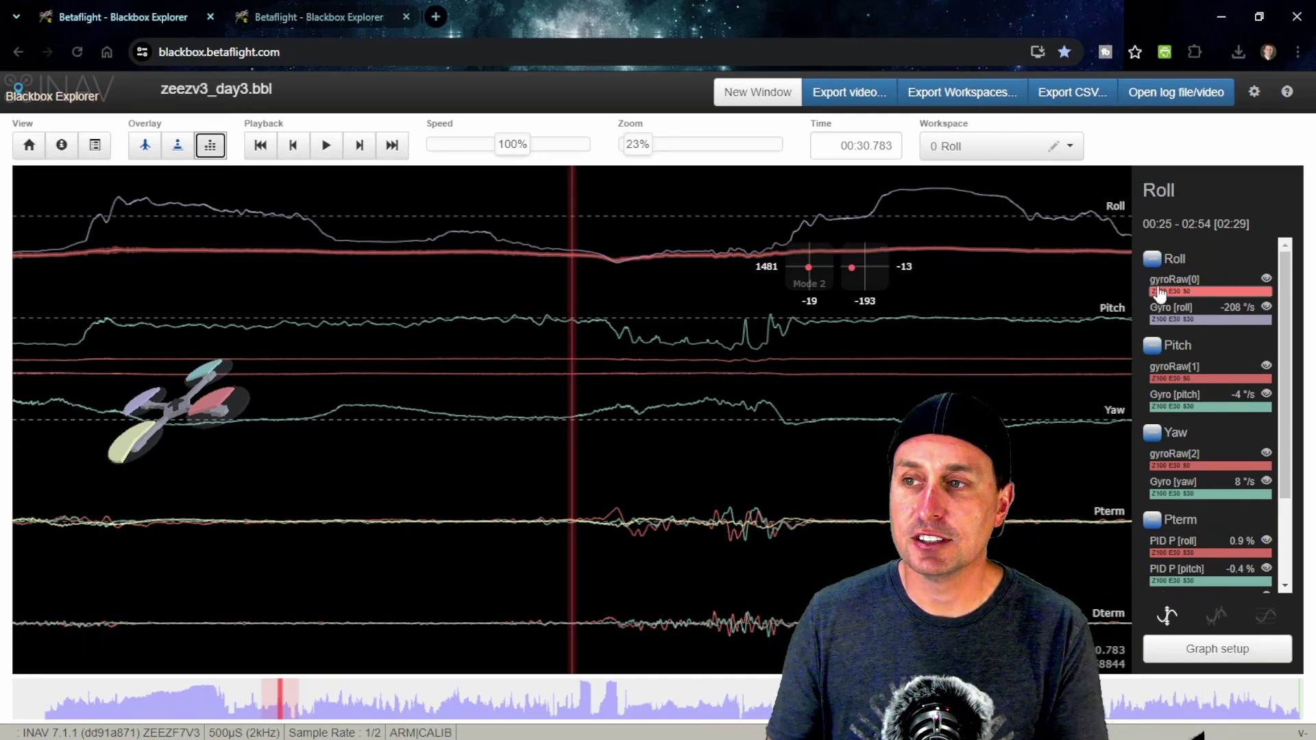
key(ctrl+Tab)
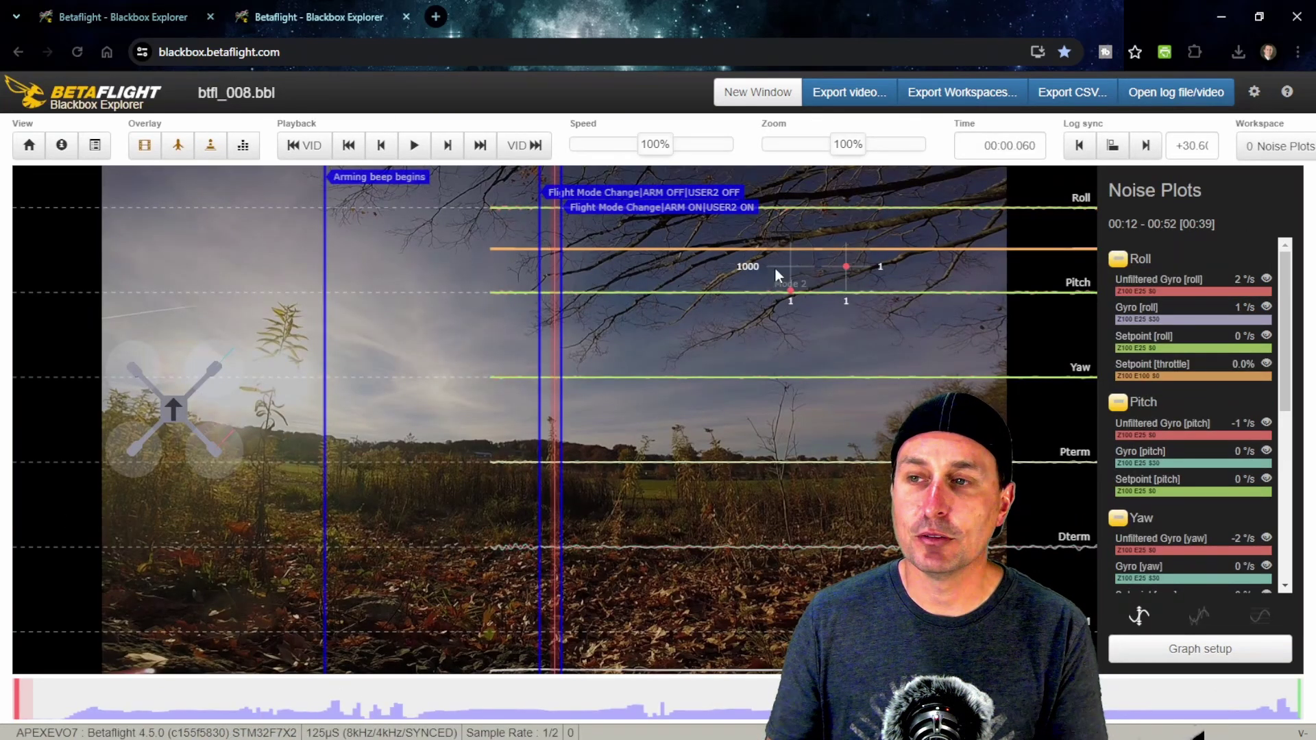
key(ctrl+Tab)
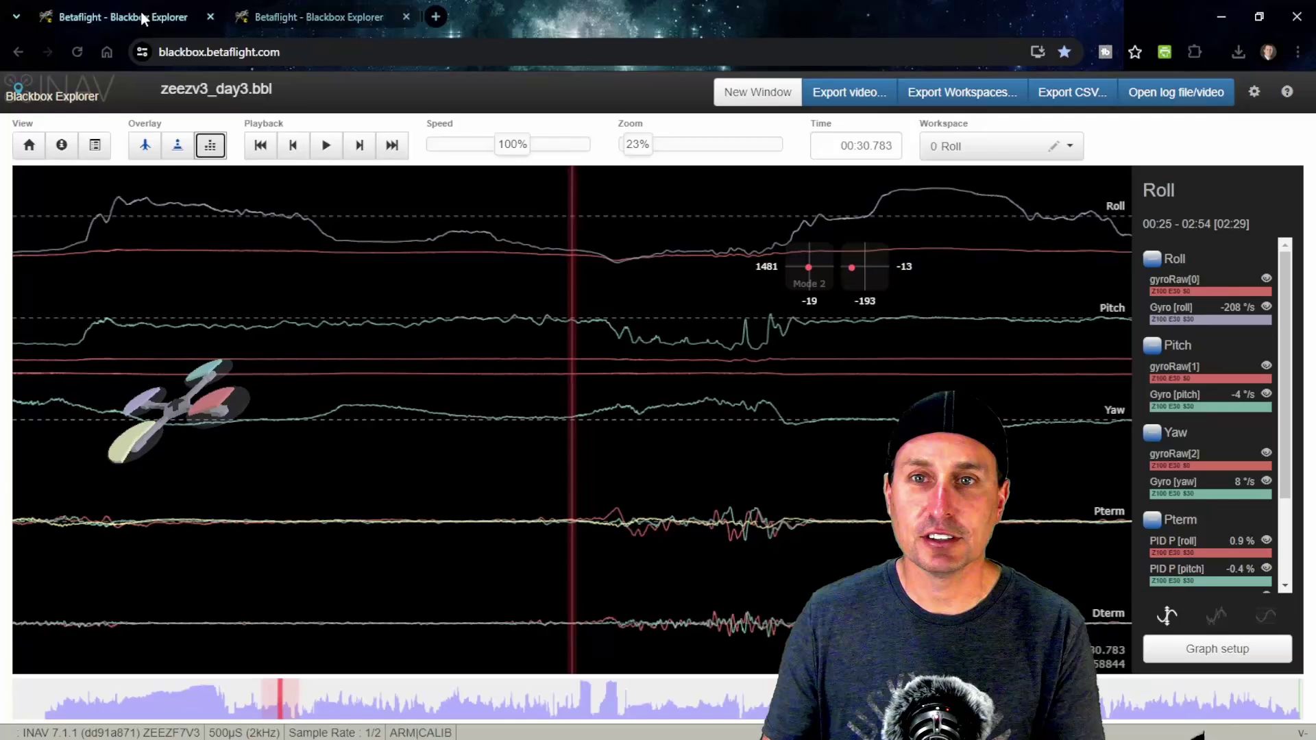
click(1184, 295)
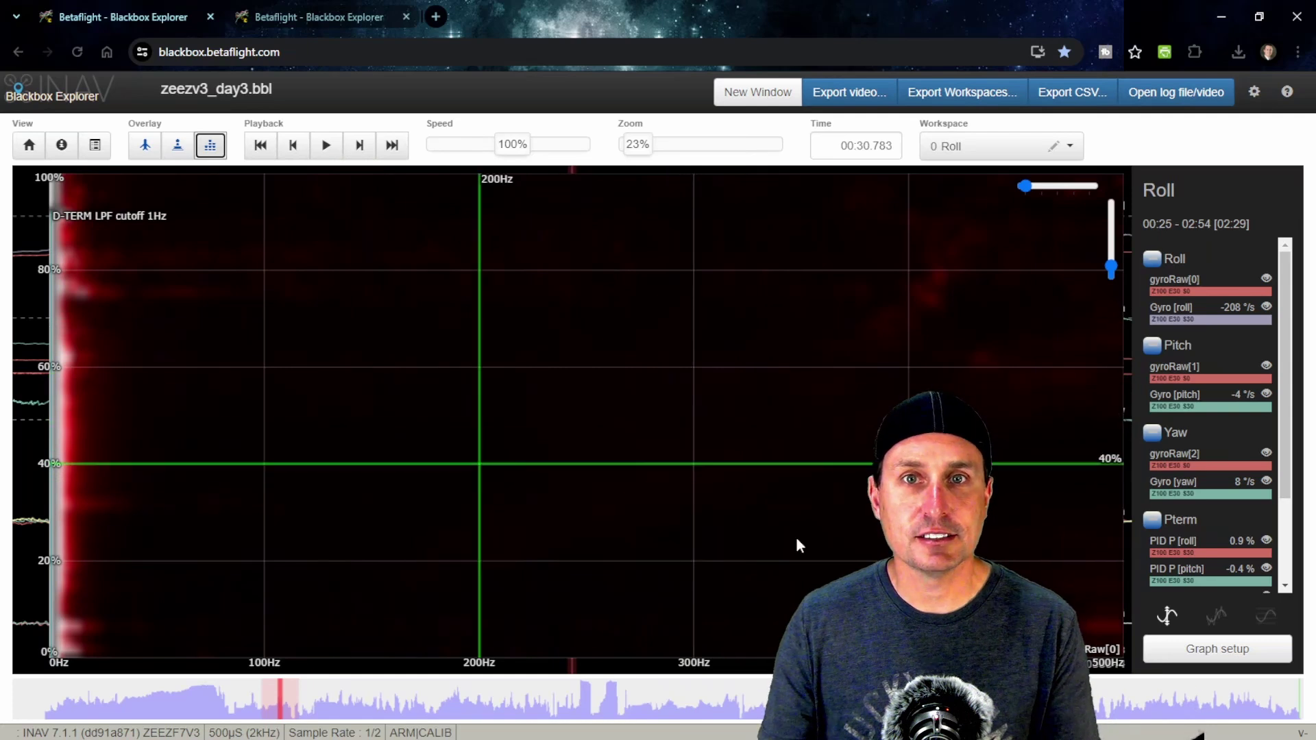
Read the gyroRaw[0] spectrum at 219 Hz and 143 Hz, then close the analyser.
click(521, 442)
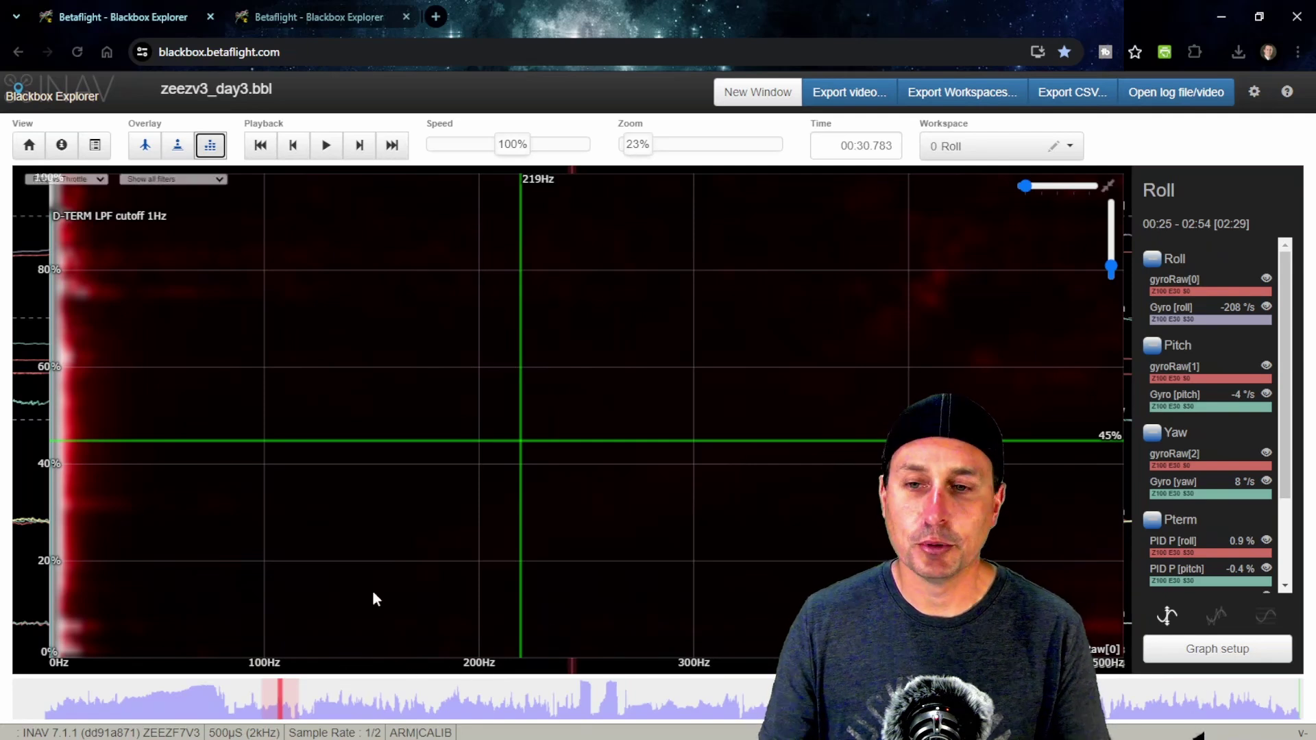
click(356, 447)
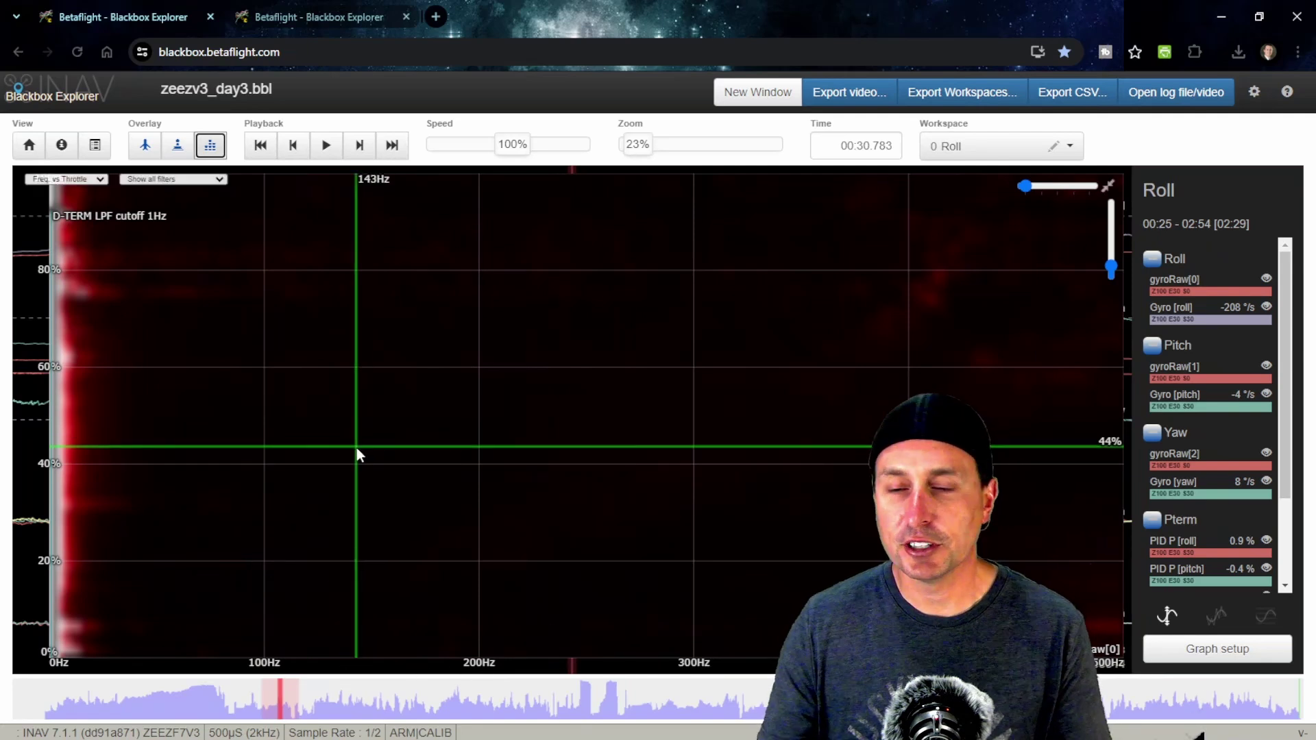
click(209, 145)
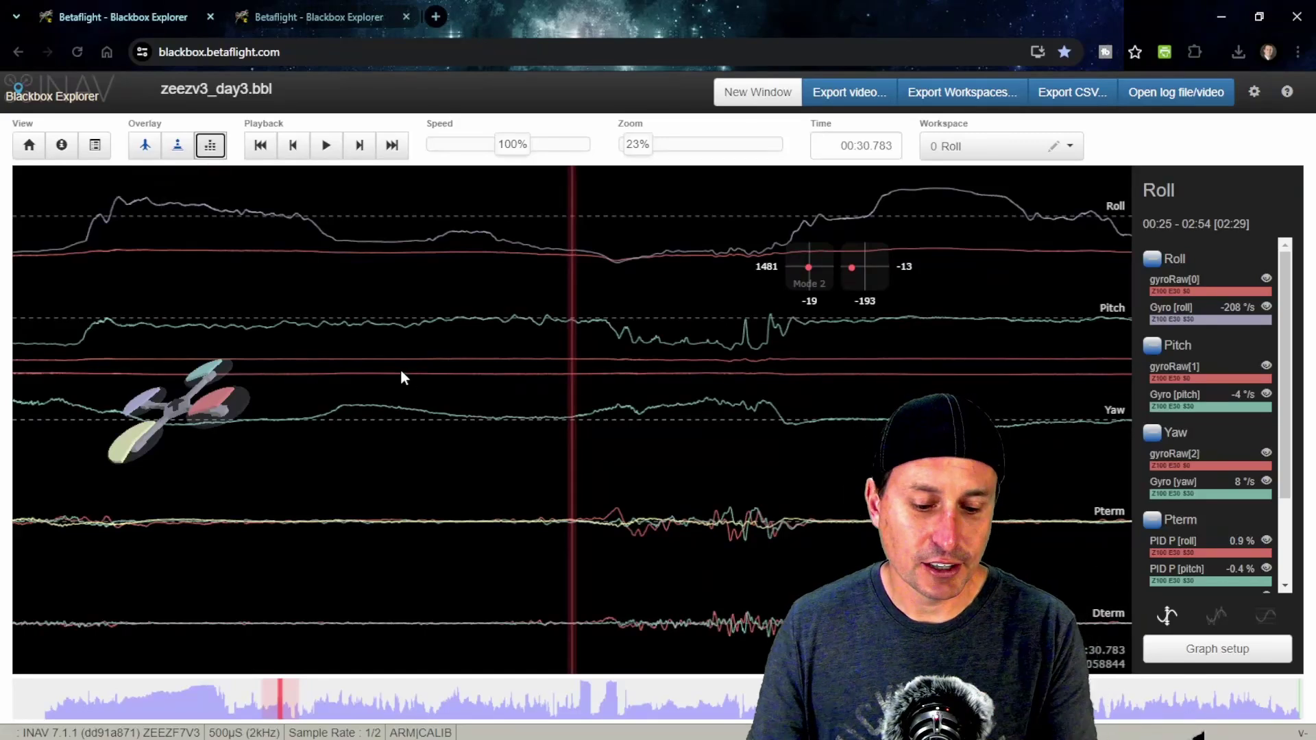
Show the INAV log in the 3 Yaw Input, then 4 NAV Position Elev workspaces.
key(3)
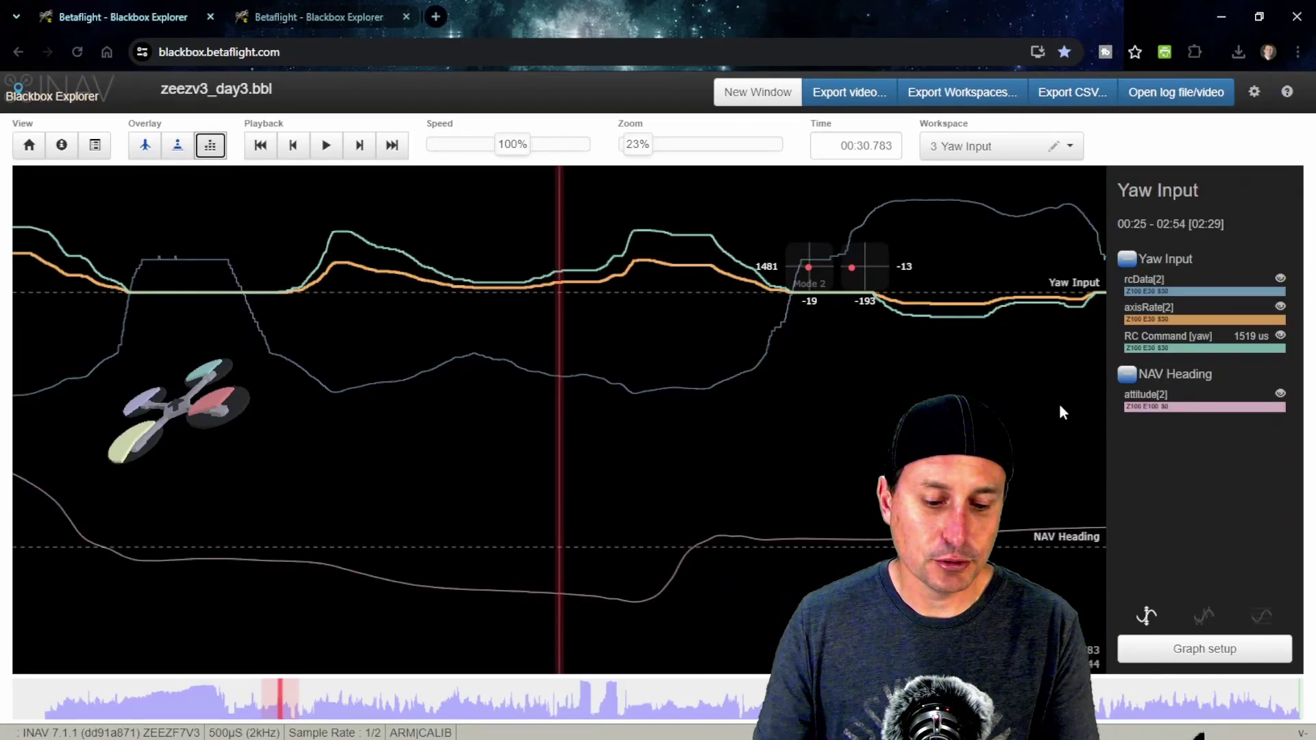
key(4)
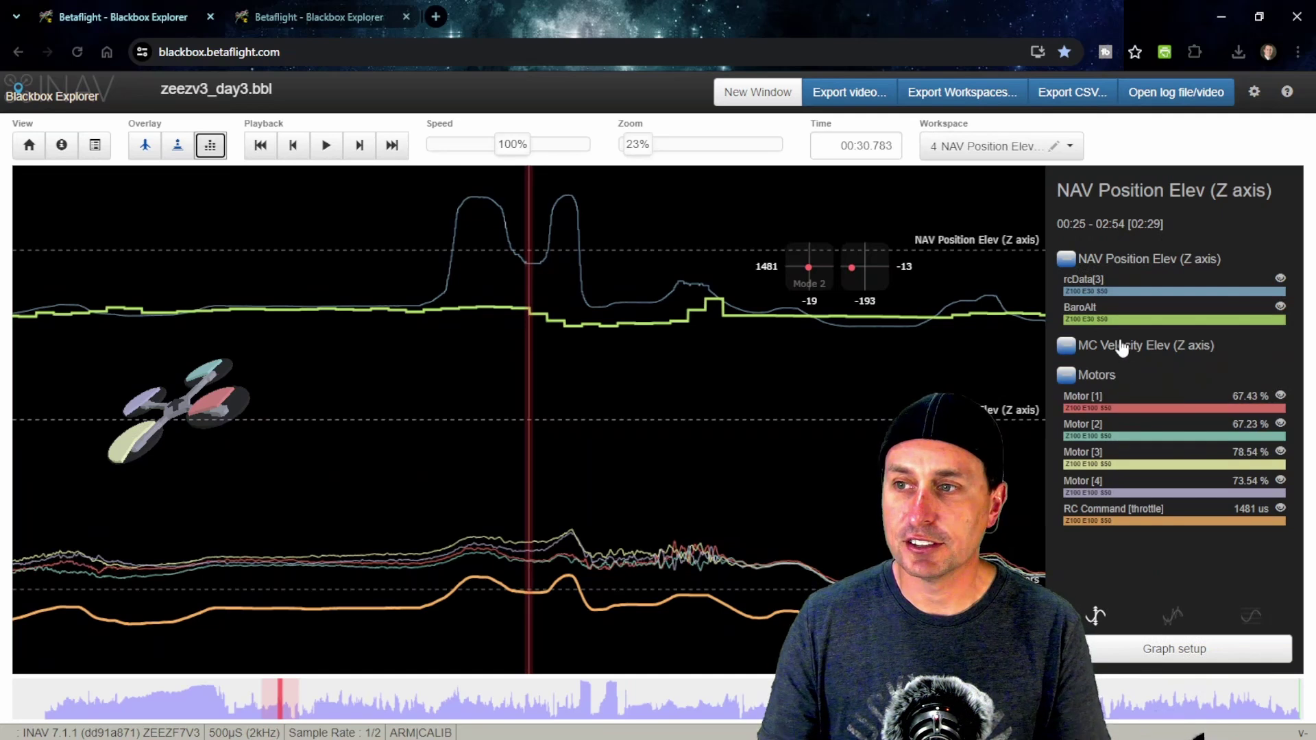